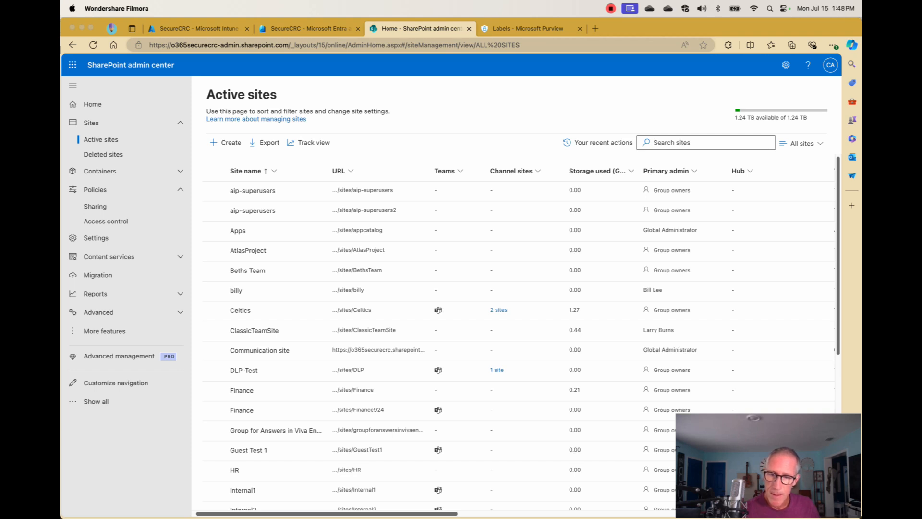
Review the SharePoint access control setting for unmanaged devices, and close it without changes.
click(105, 221)
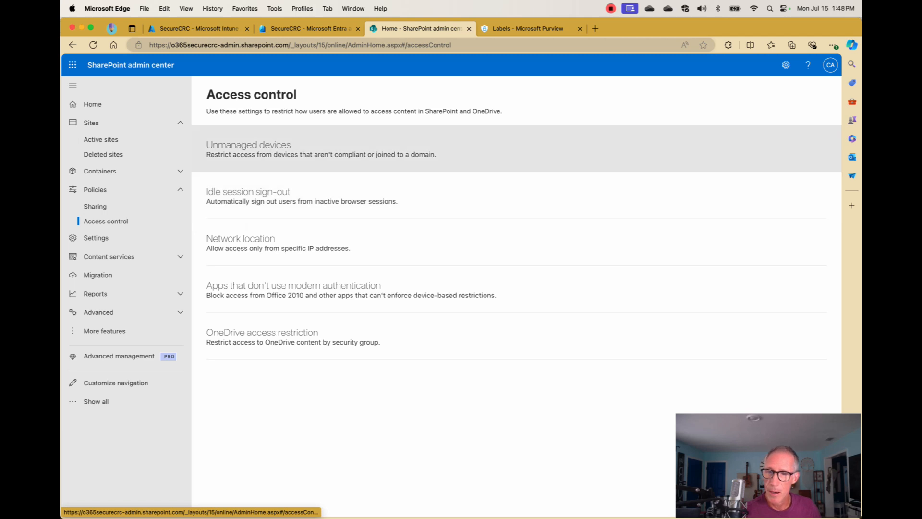
click(249, 147)
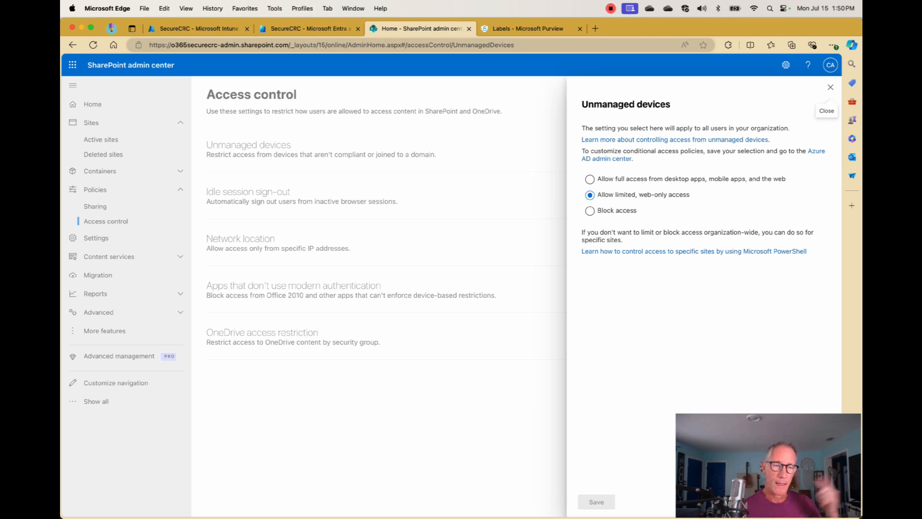
click(830, 87)
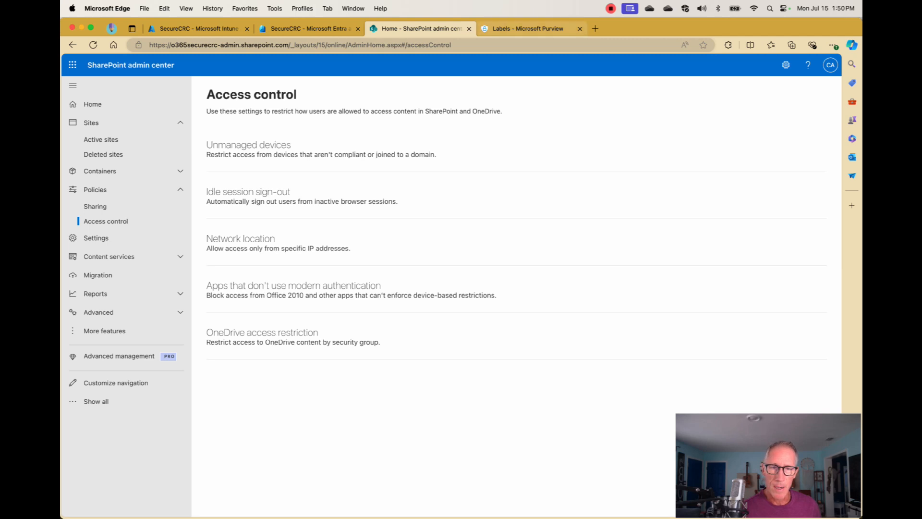
Switch to the Microsoft Purview Labels page, refresh the list and open the "Site - Internal access only" label for editing.
click(528, 28)
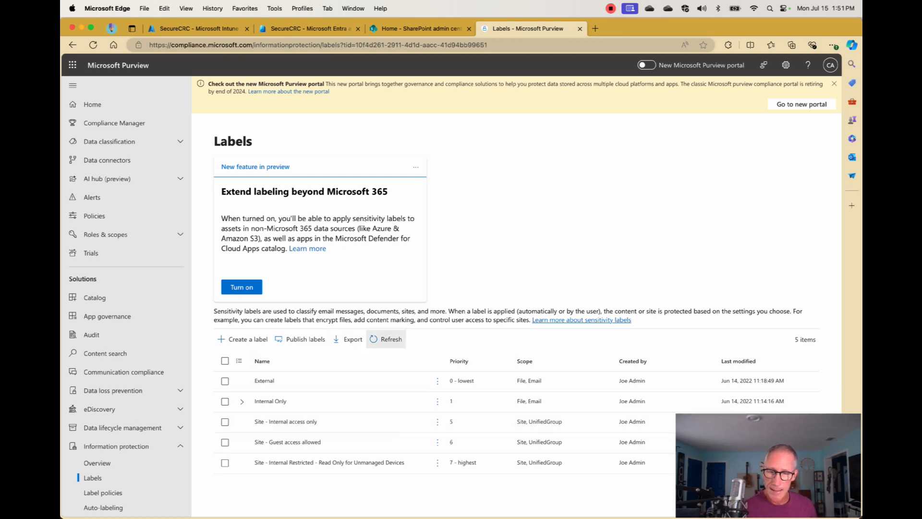
click(387, 339)
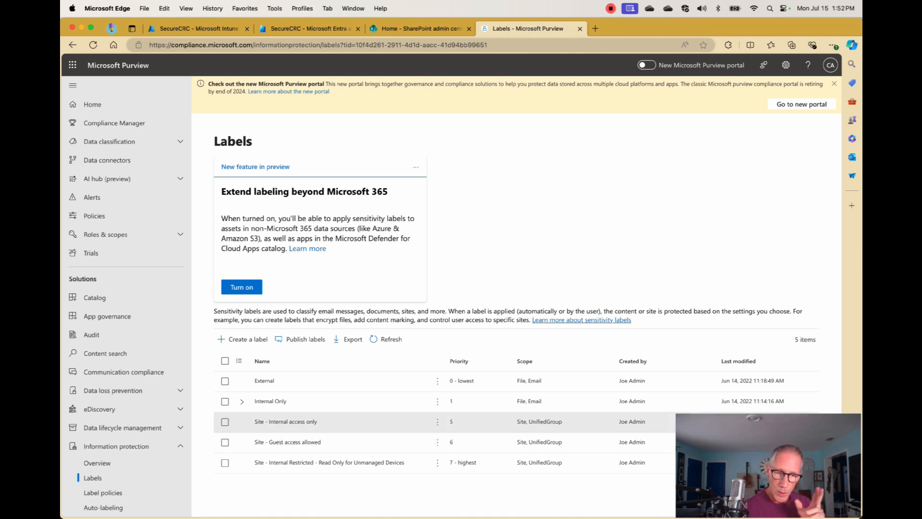
click(286, 422)
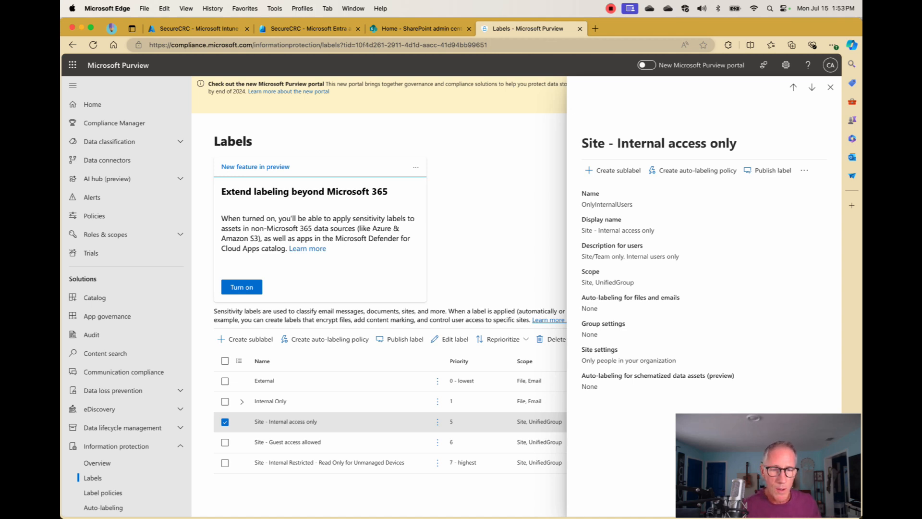
click(804, 171)
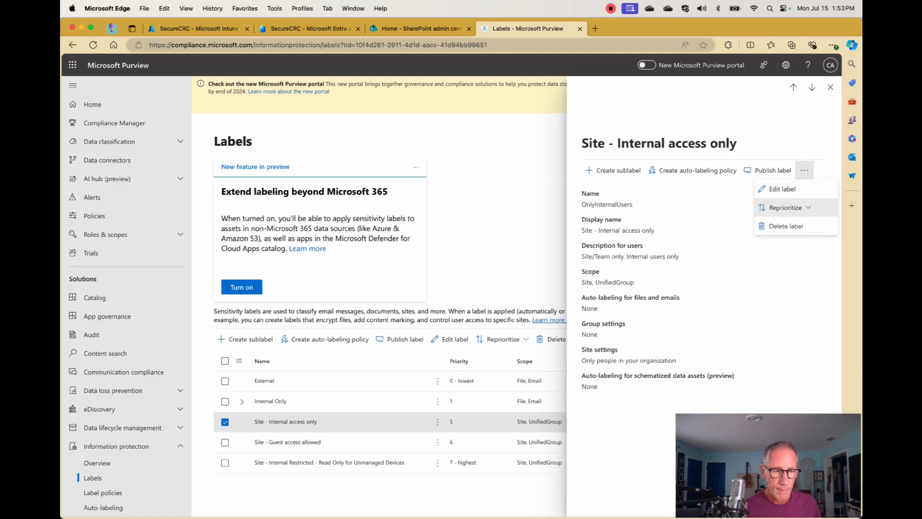
click(784, 189)
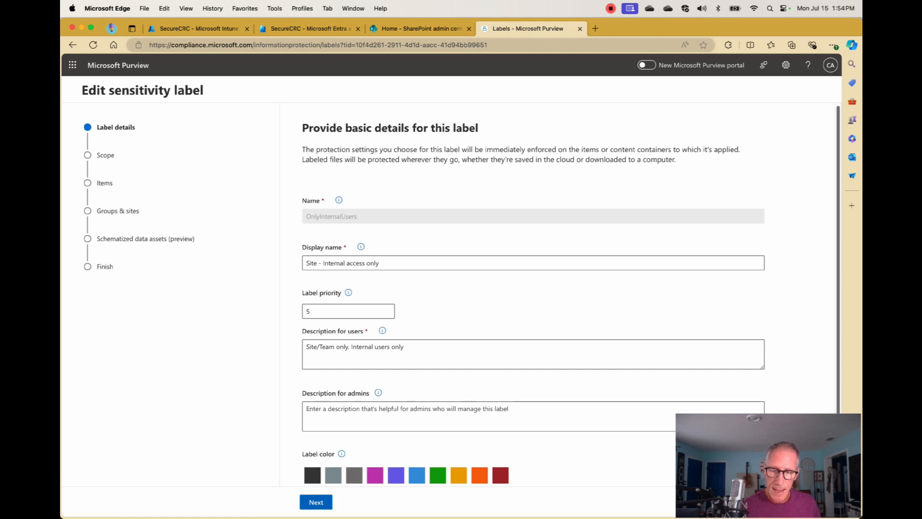
Examine the internal access label's scope, groups and sites protection, and external sharing settings, and return to the label list.
click(316, 502)
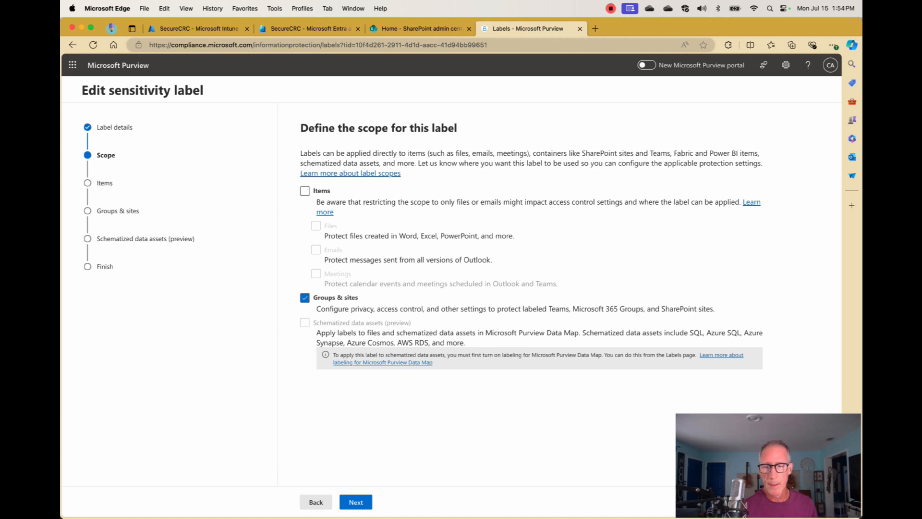
click(356, 502)
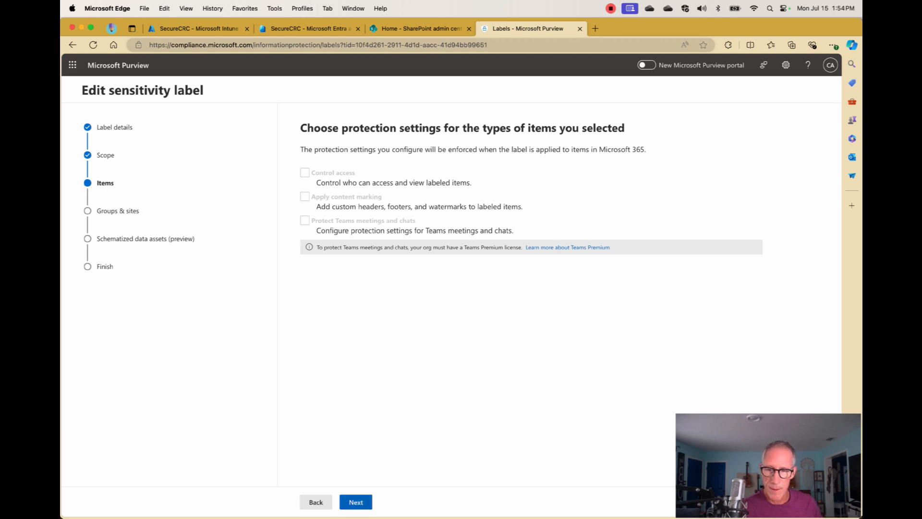
click(356, 502)
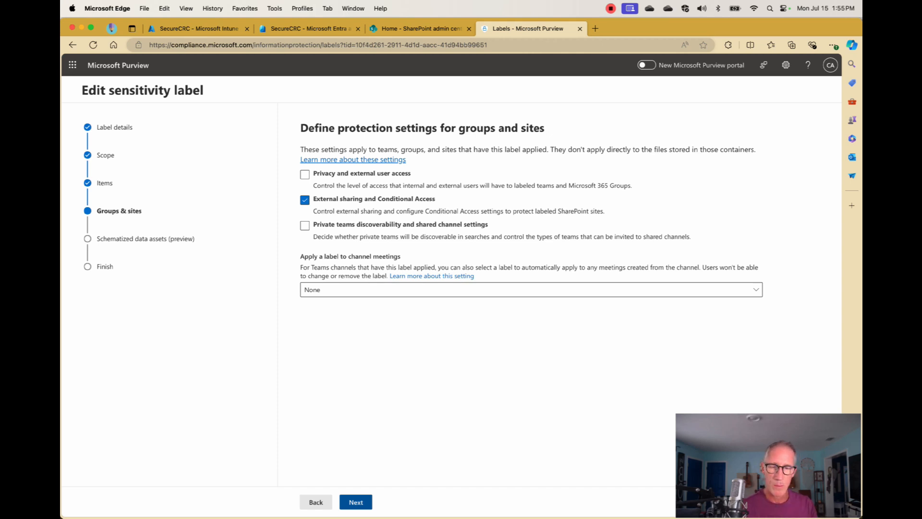
click(355, 502)
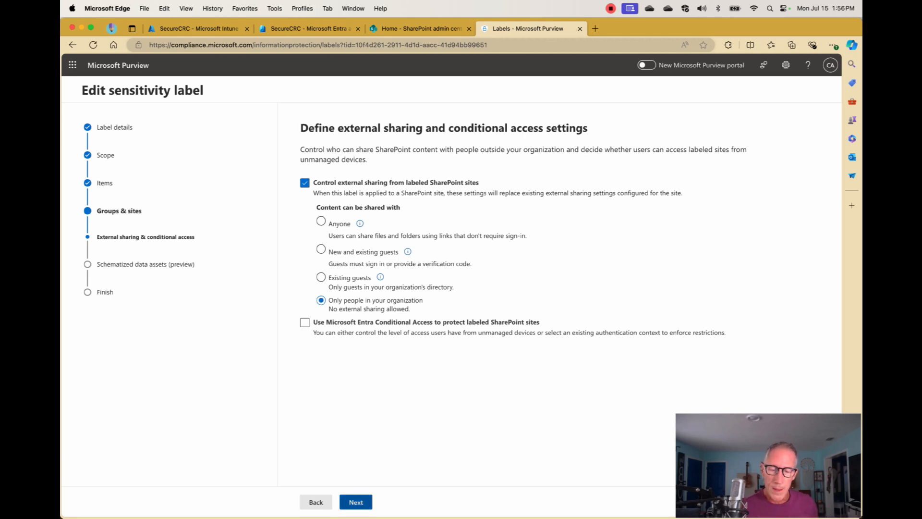
click(356, 502)
click(356, 502)
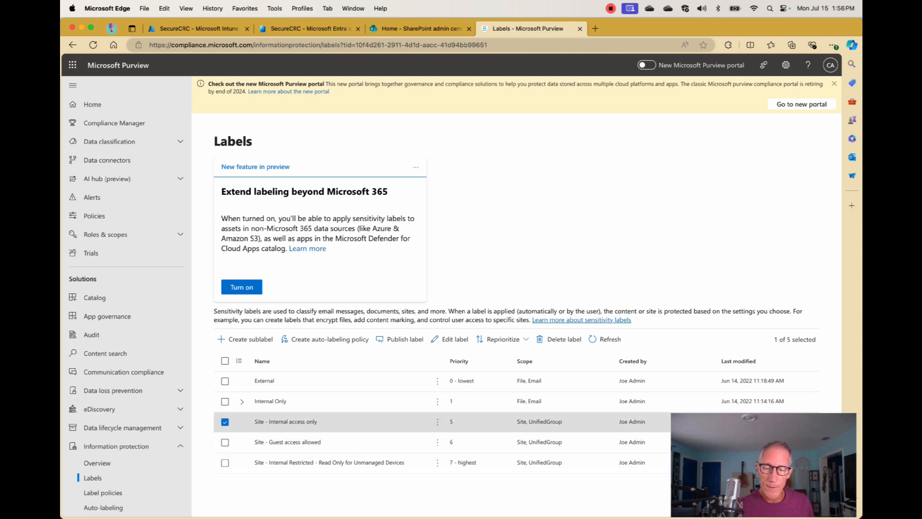
Open the "Site - Guest access allowed" sensitivity label for editing.
click(287, 442)
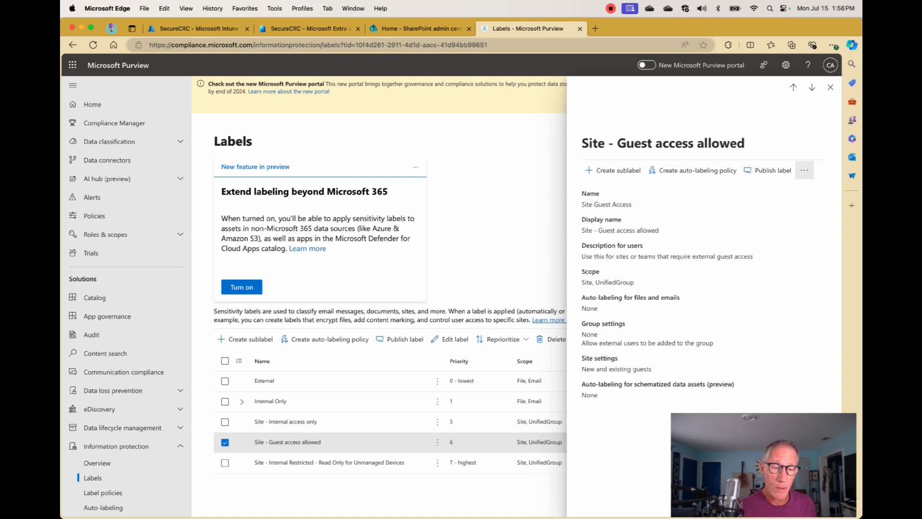
click(804, 170)
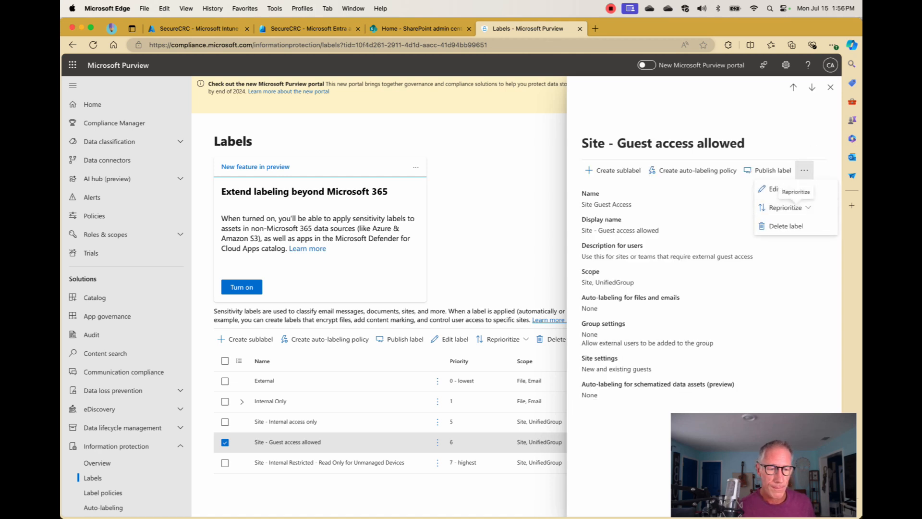
click(783, 190)
click(804, 170)
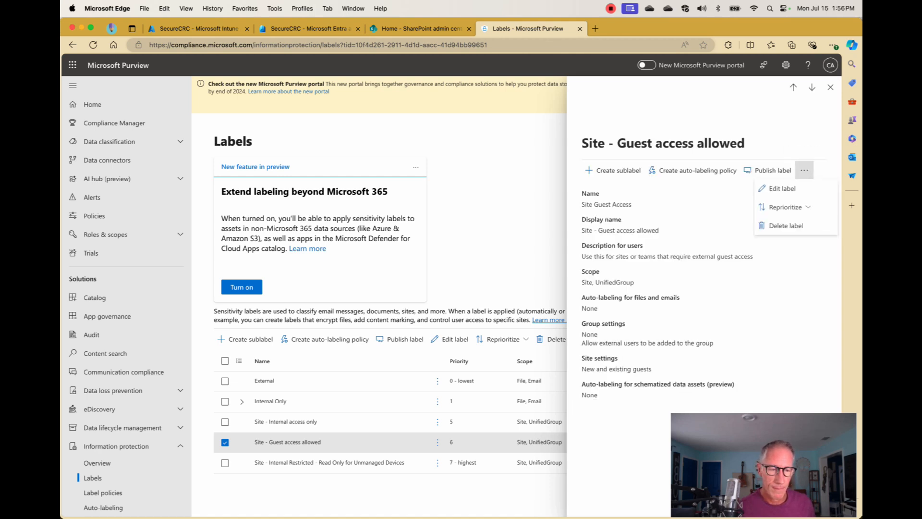
click(782, 189)
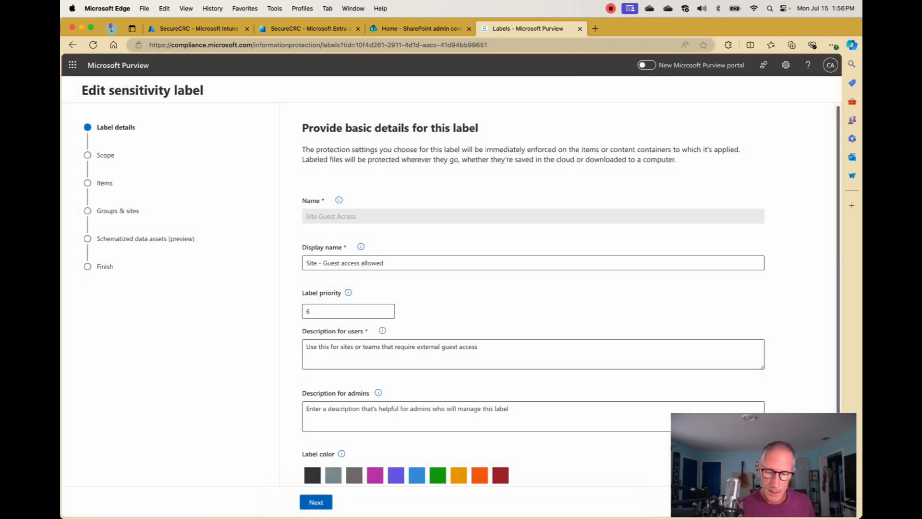
Examine the guest access label's scope, privacy, external user access and external sharing settings, and leave the editor without saving.
click(316, 502)
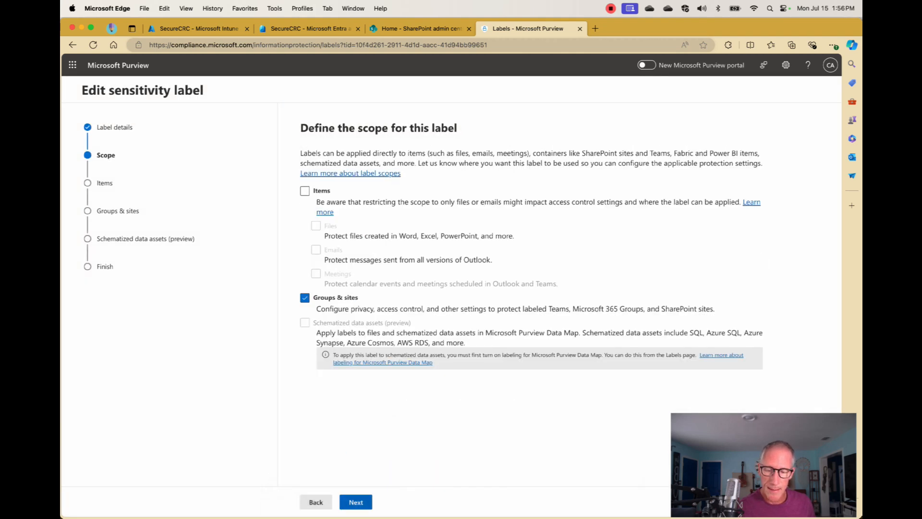
click(355, 502)
click(355, 503)
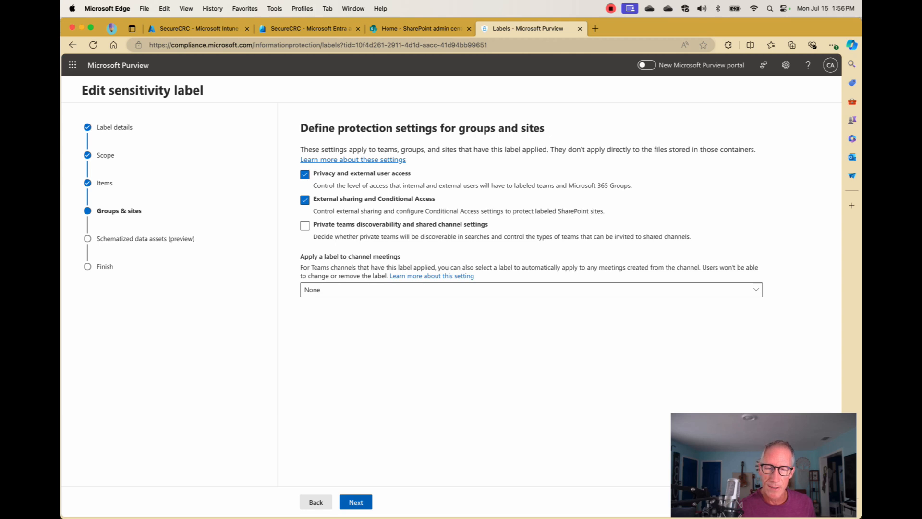
click(356, 502)
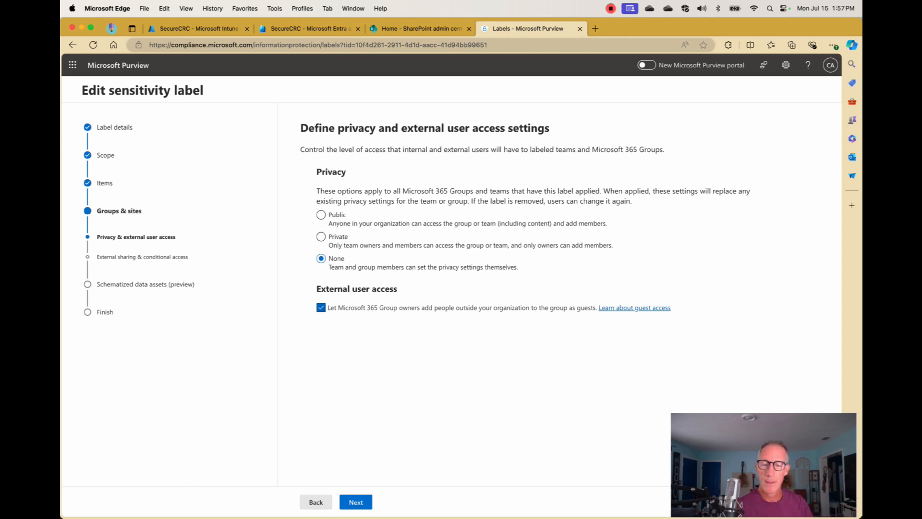
click(356, 502)
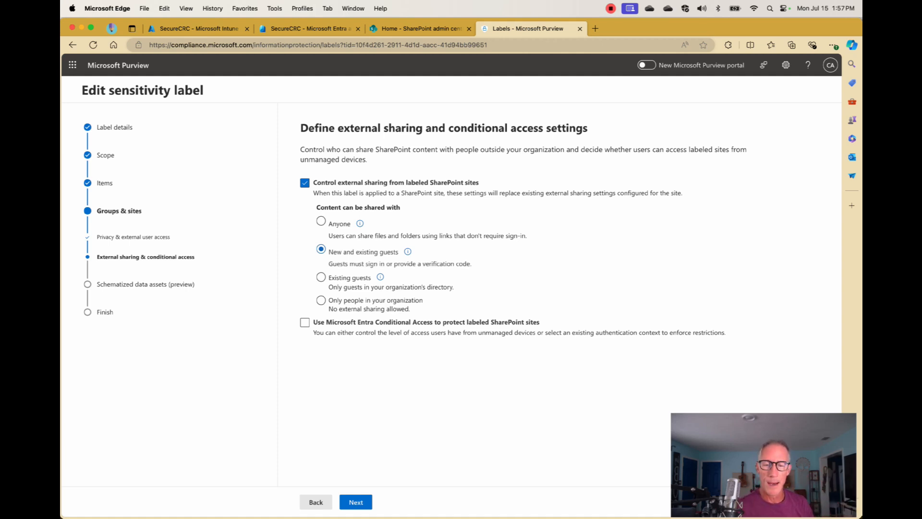
click(356, 502)
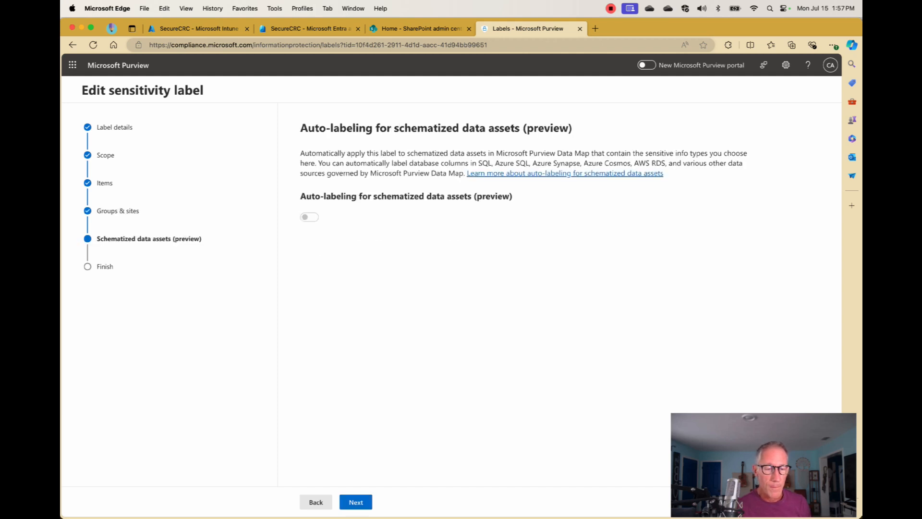
click(793, 502)
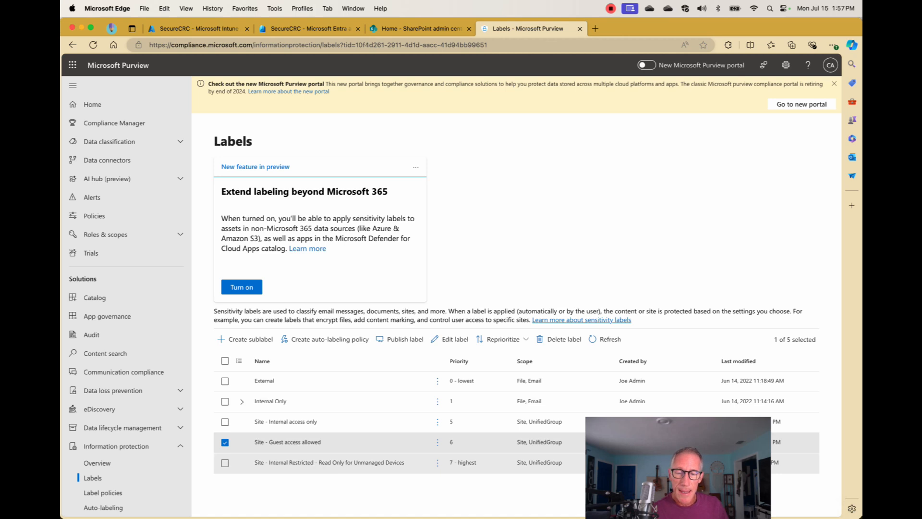
Open the "Site - Internal Restricted - Read Only for Unmanaged Devices" sensitivity label for editing.
click(318, 463)
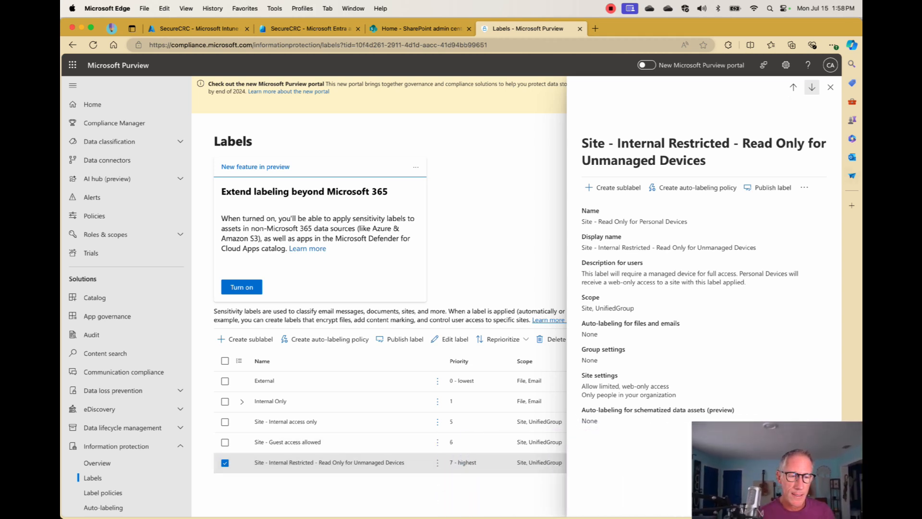
click(805, 187)
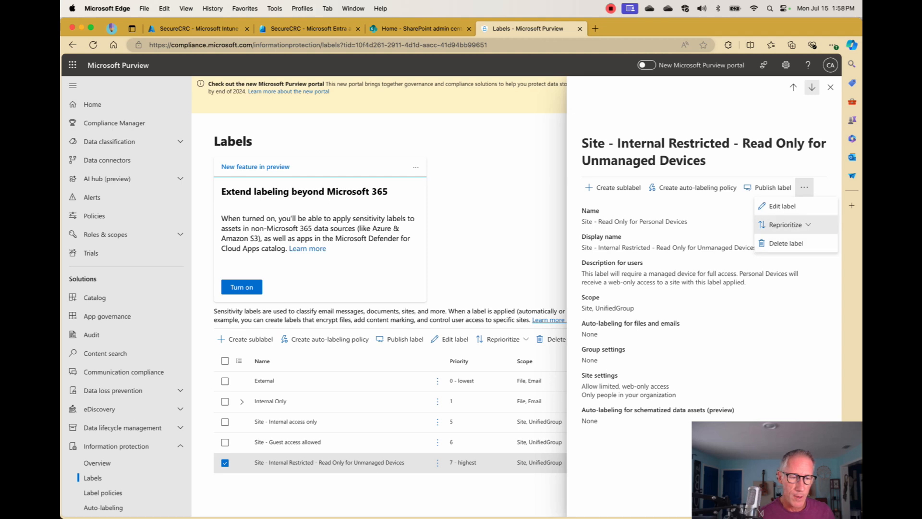
click(783, 206)
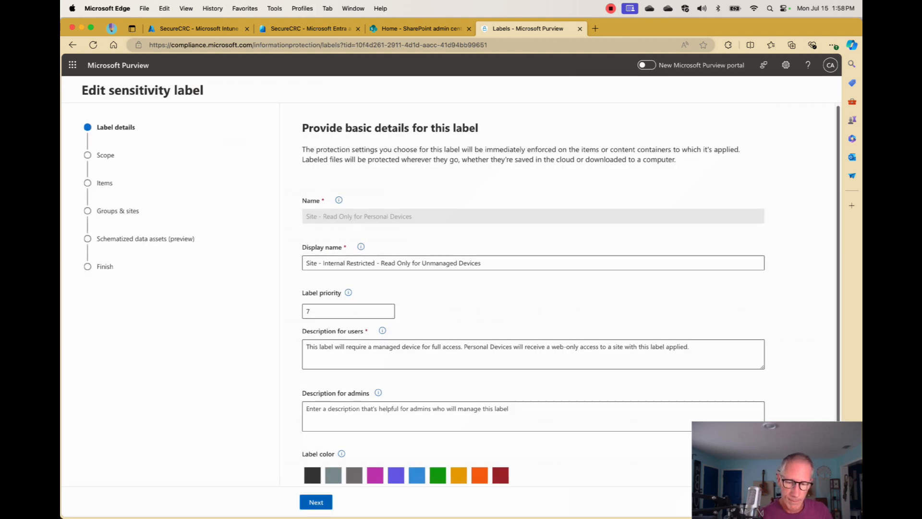
Examine the restricted label's scope, external sharing and Conditional Access settings for unmanaged devices, and leave the editor without saving.
click(316, 503)
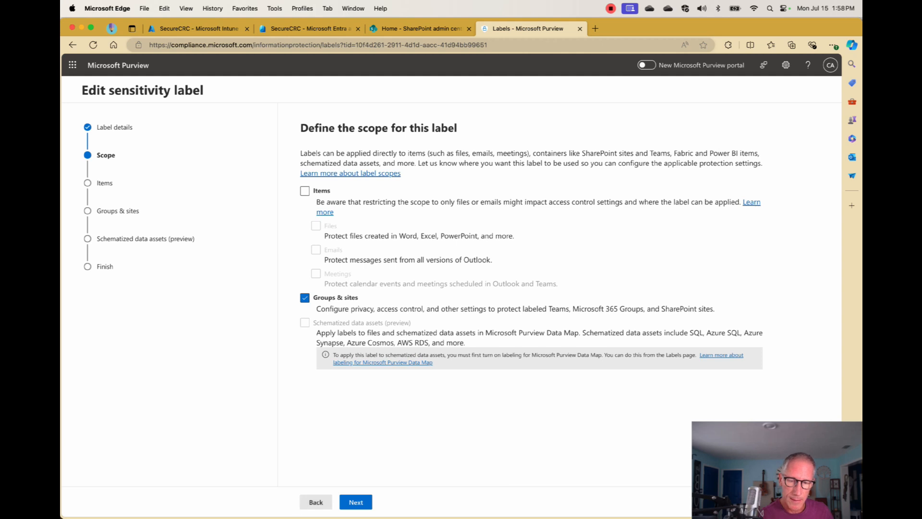
click(356, 502)
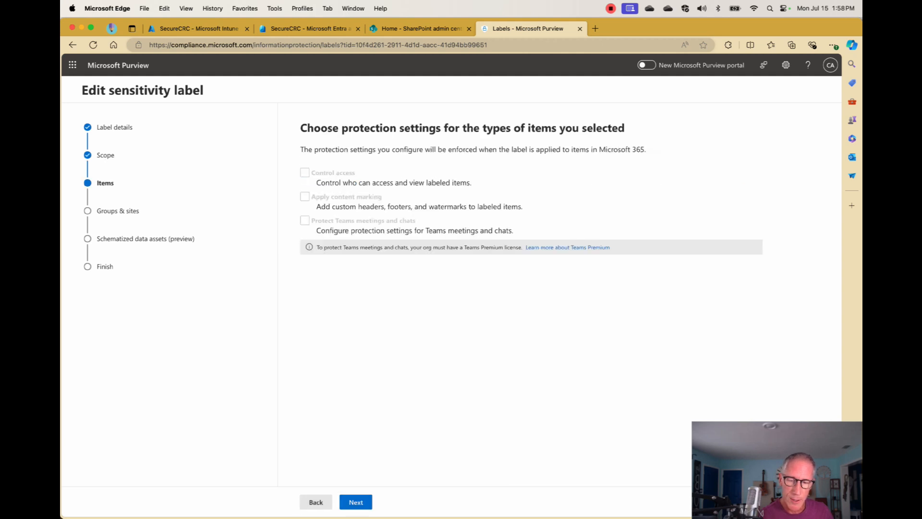
click(356, 502)
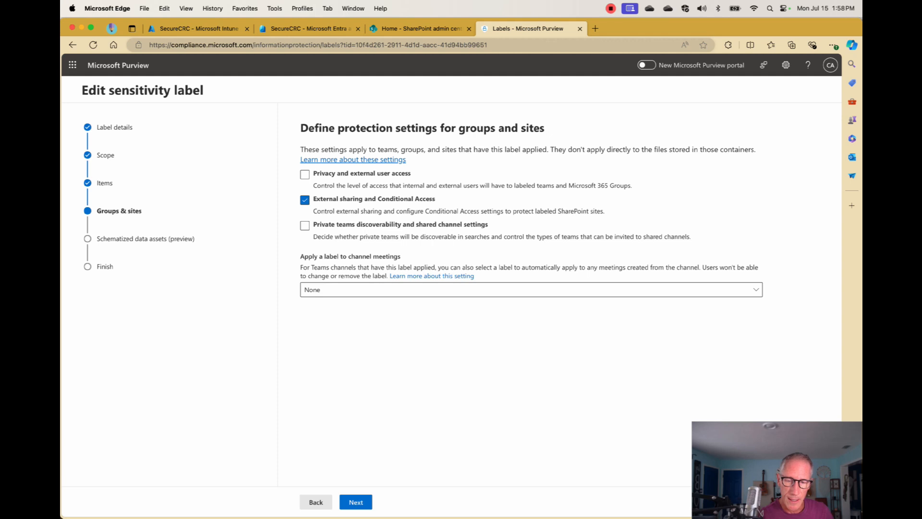
click(356, 502)
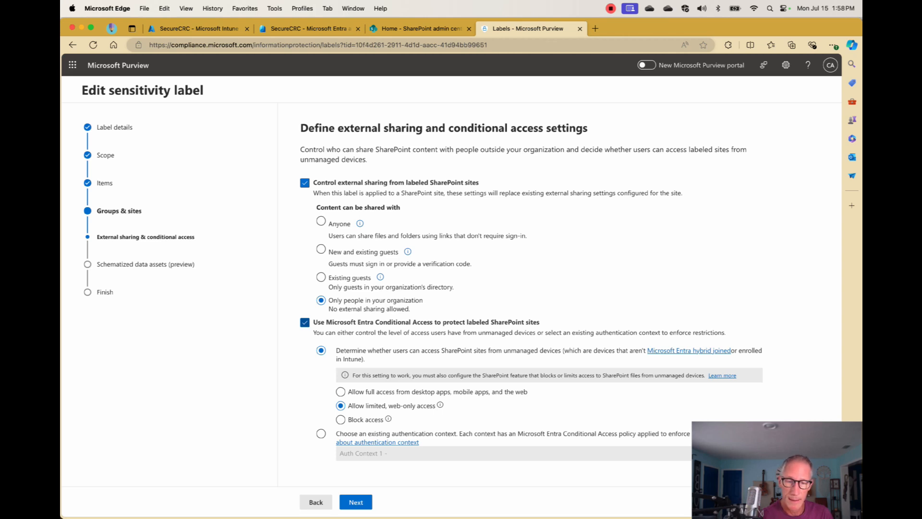
mouse_move(440, 405)
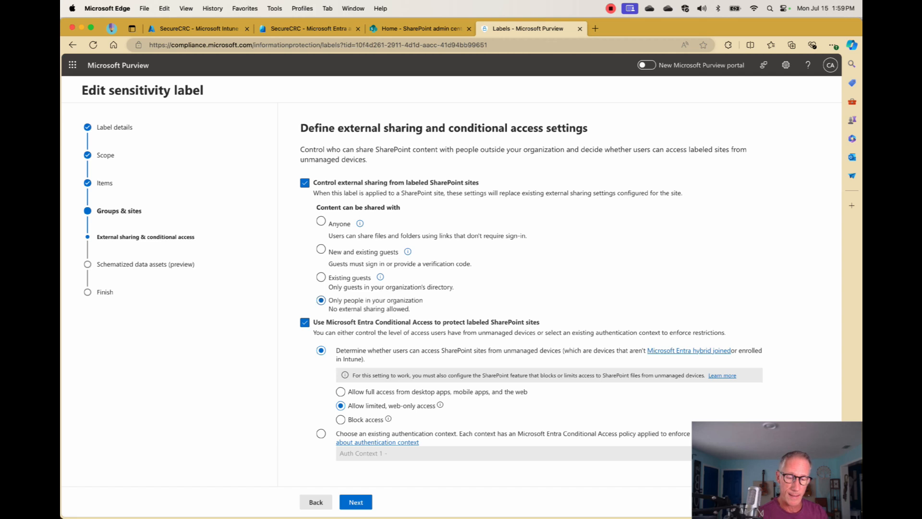
click(356, 502)
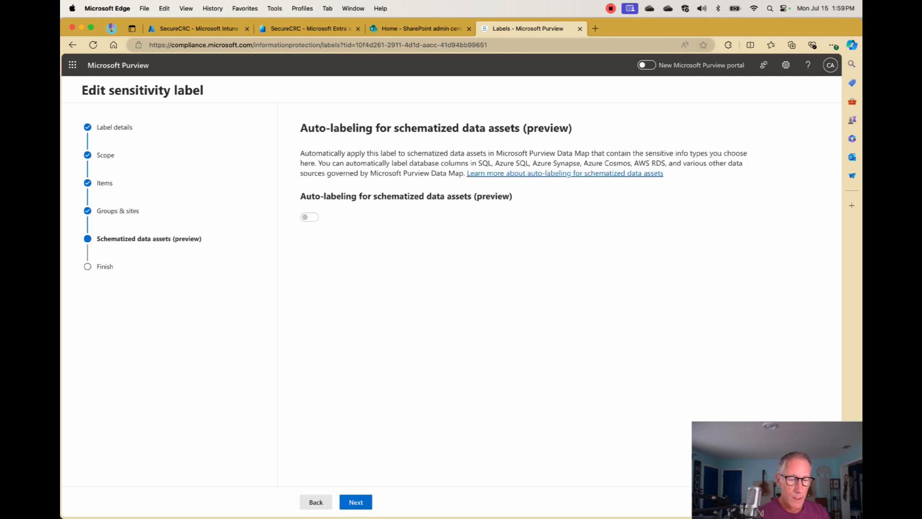
click(798, 502)
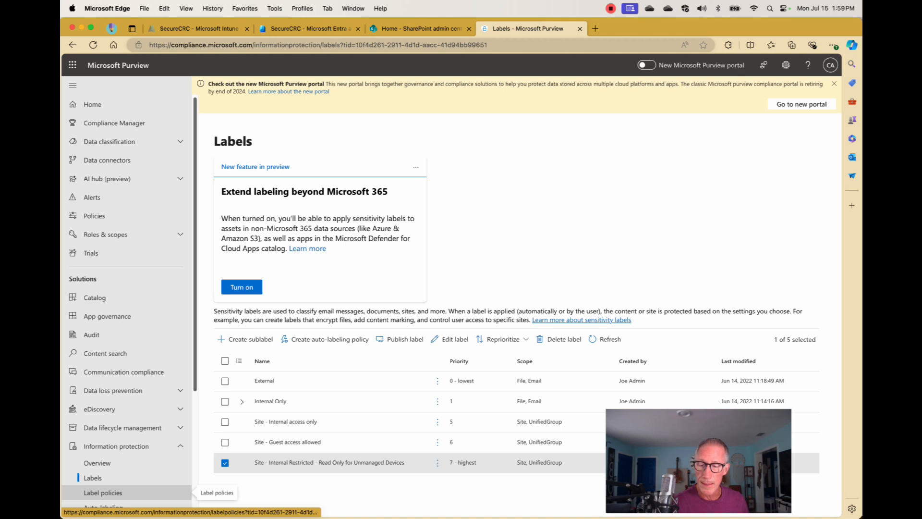
View the details of the "Internal sites only" label policy, including its published labels and policy settings.
click(103, 492)
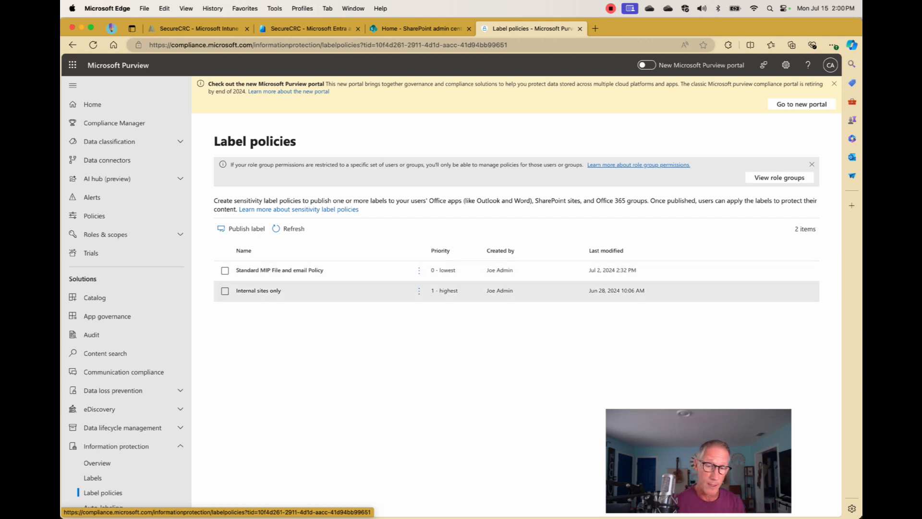
click(258, 291)
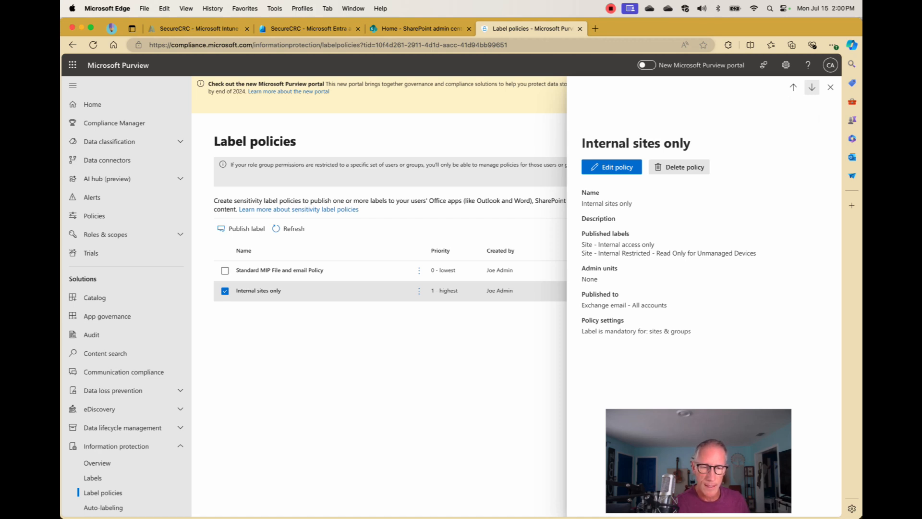
Check the restricted label among the "Internal sites only" policy's published labels, and close the policy details.
drag(599, 253, 653, 253)
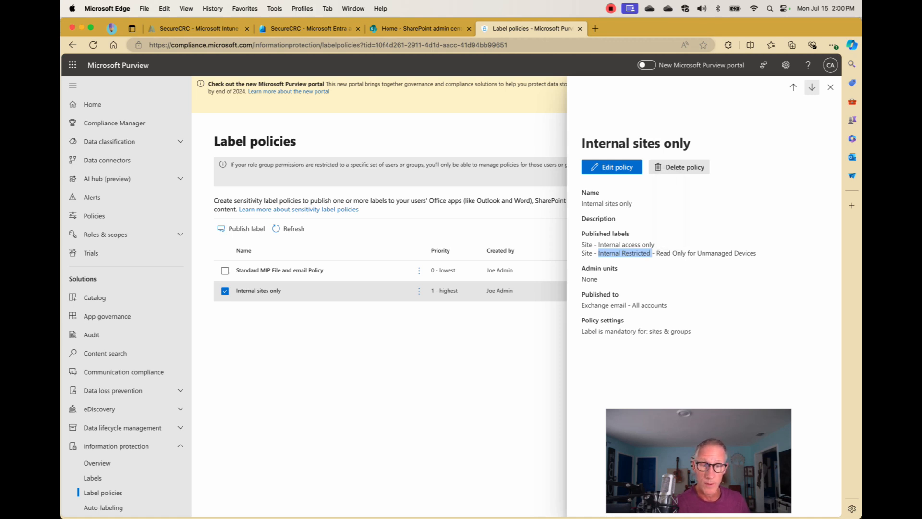
click(652, 254)
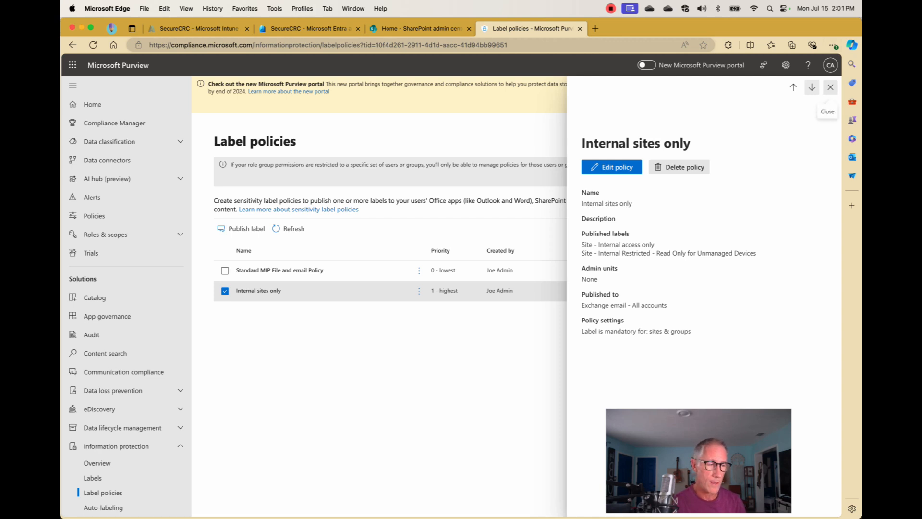
click(831, 87)
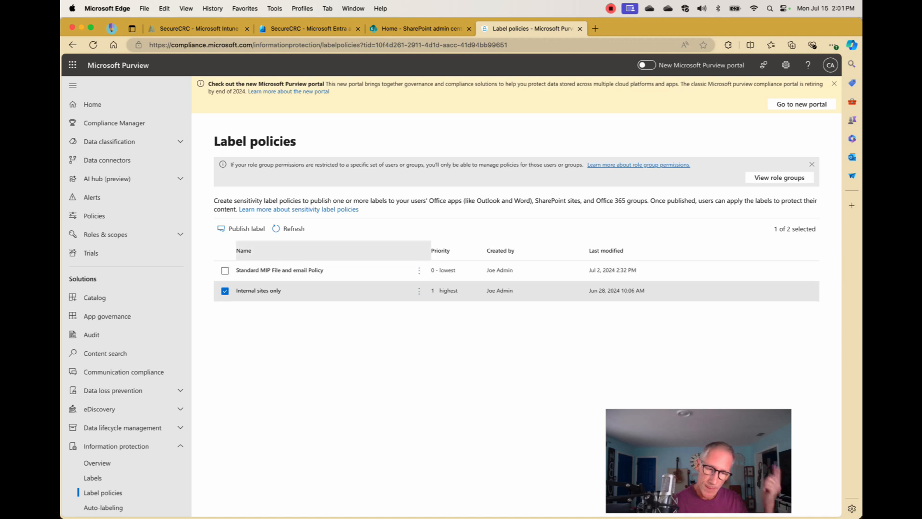
Start a label policy publishing the three site labels for internal access, guest access and internal restricted, keeping the full directory as admin unit.
click(243, 229)
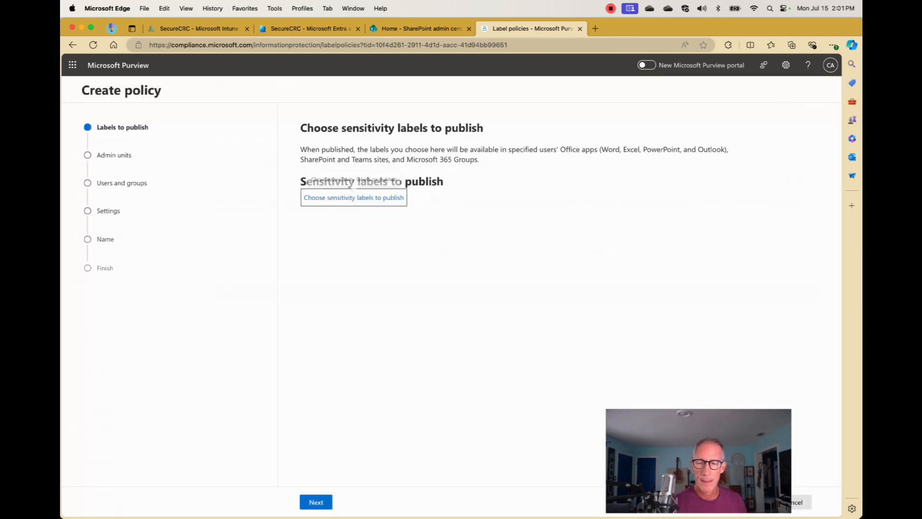
click(354, 197)
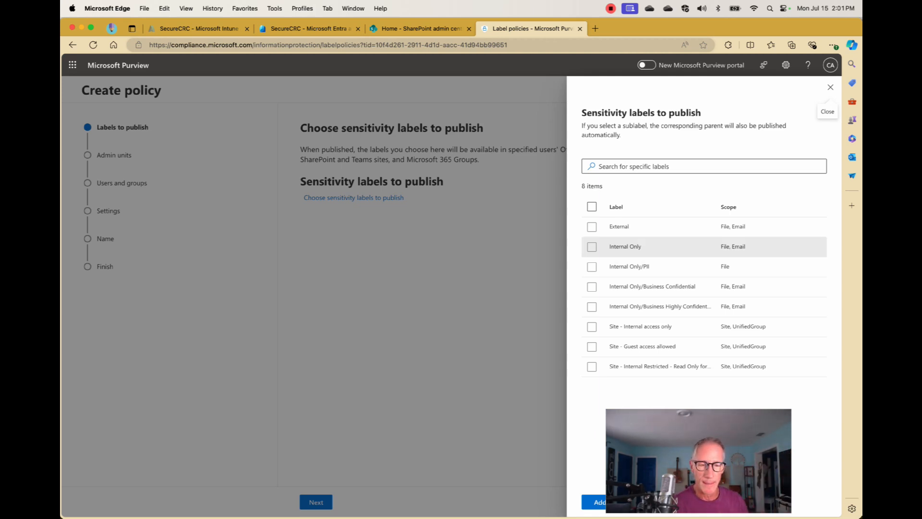
click(591, 326)
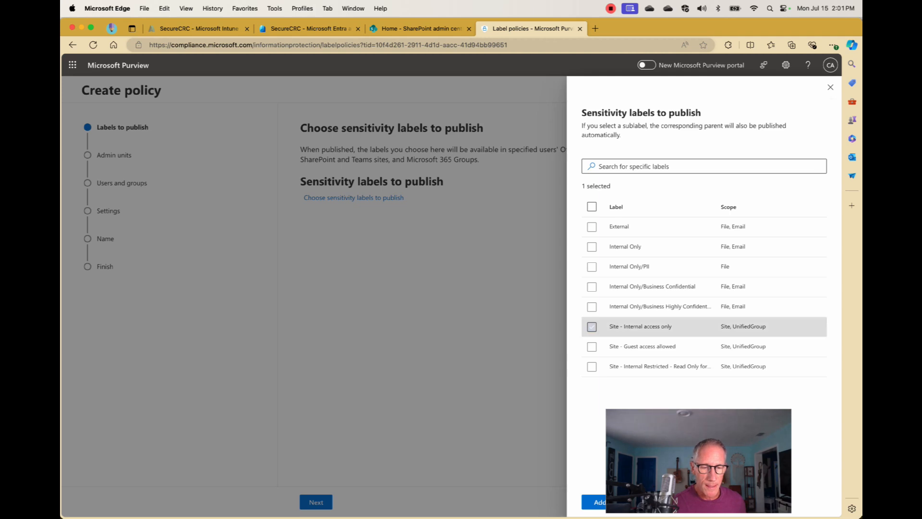
click(592, 346)
click(592, 367)
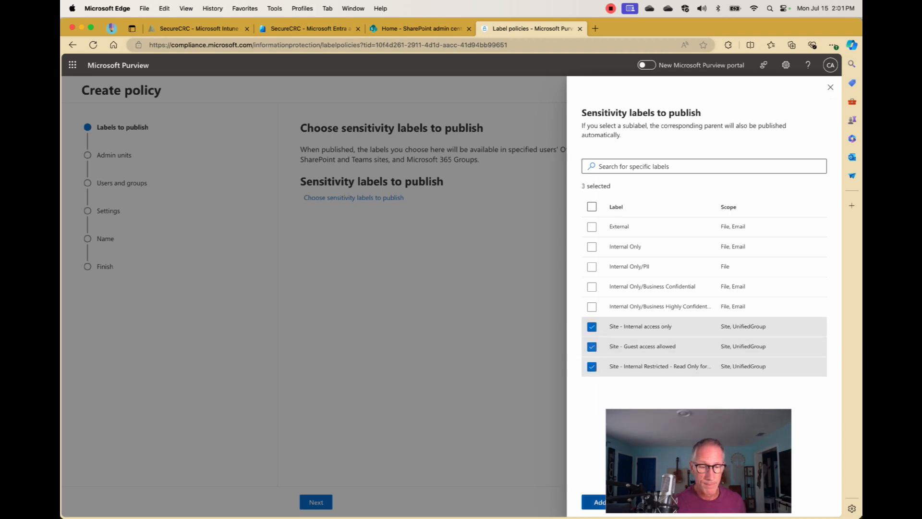
click(596, 502)
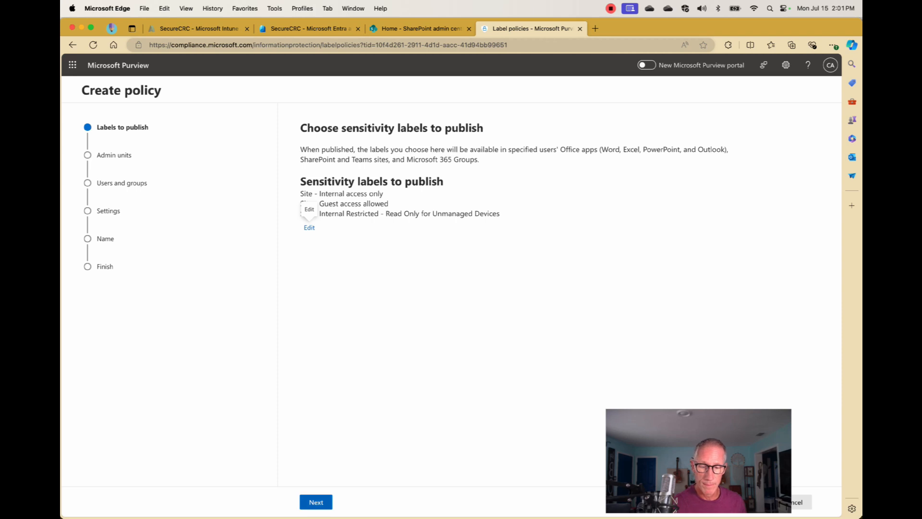
click(316, 502)
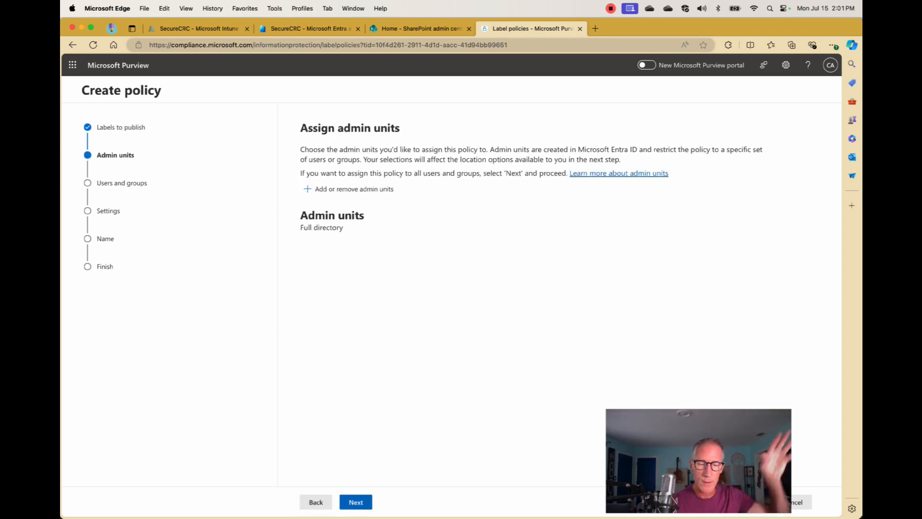
click(356, 502)
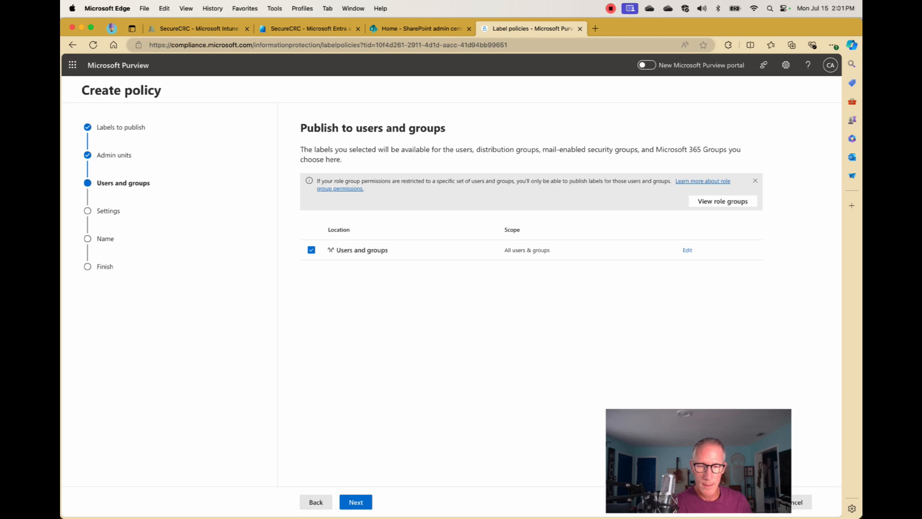
Limit the policy's publishing scope to specific users and groups, including only the one executive's standard user account.
click(688, 251)
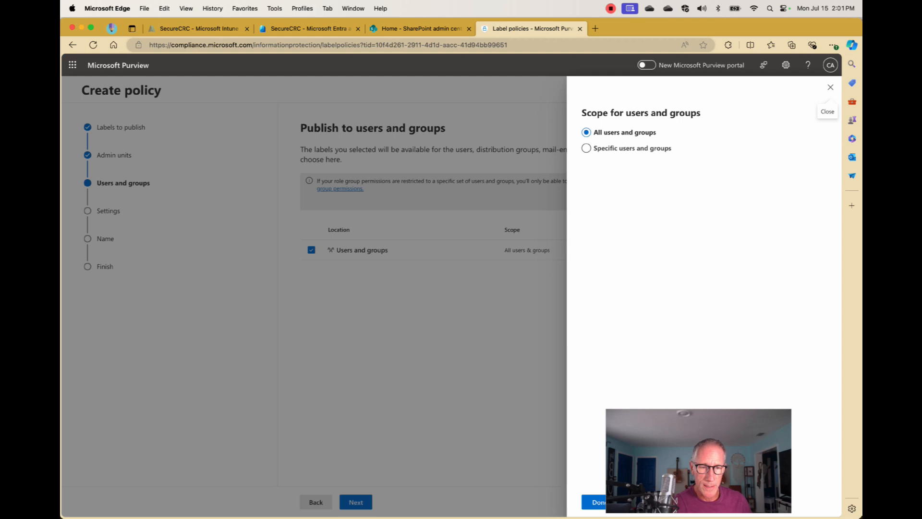
click(587, 148)
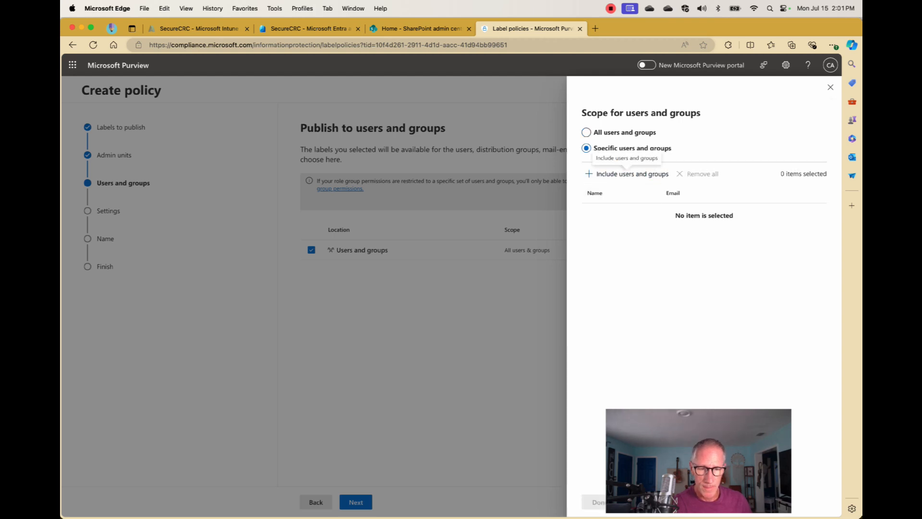
click(633, 174)
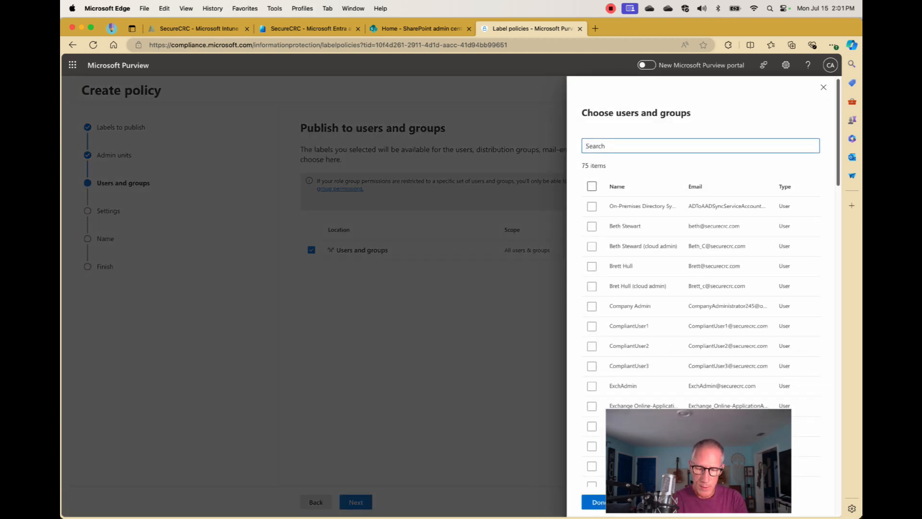
text(beth)
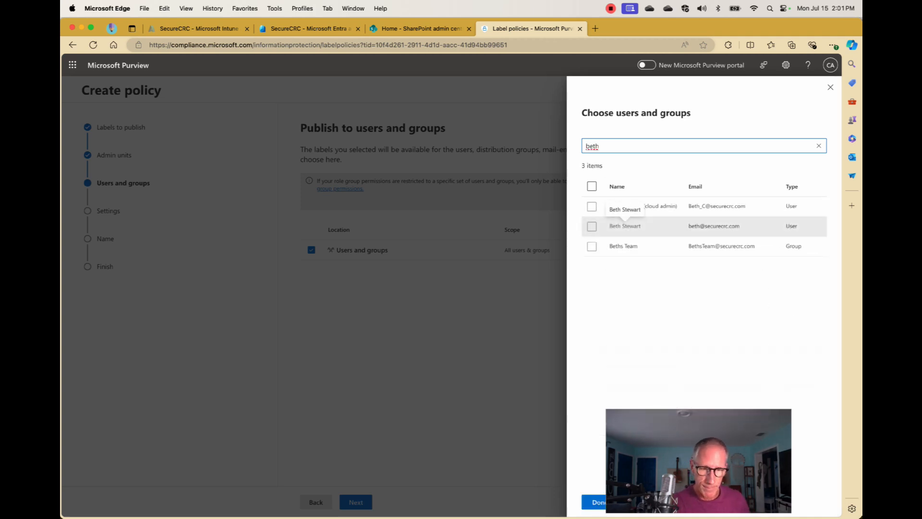
click(592, 226)
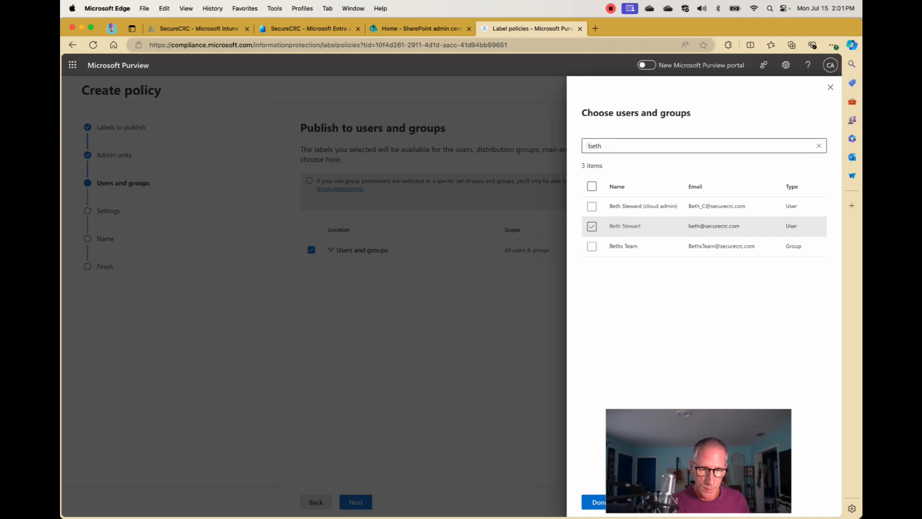
click(592, 226)
click(594, 502)
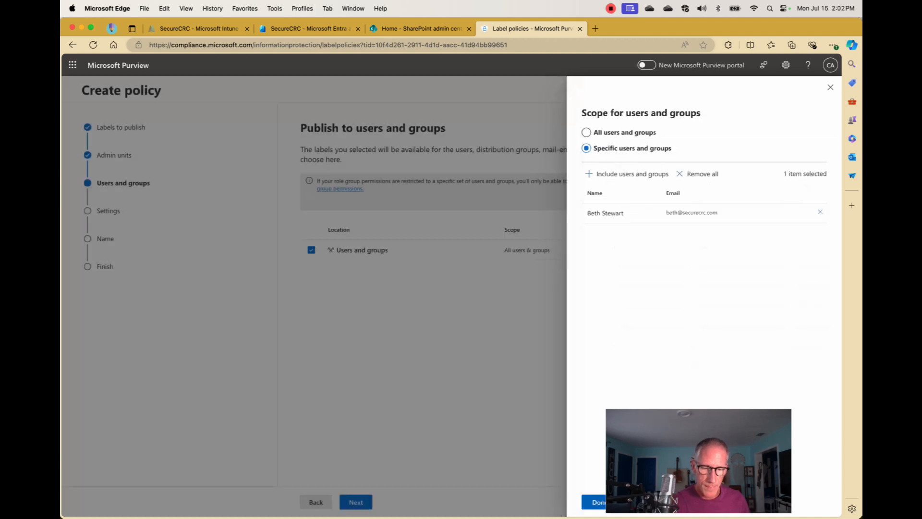
click(594, 502)
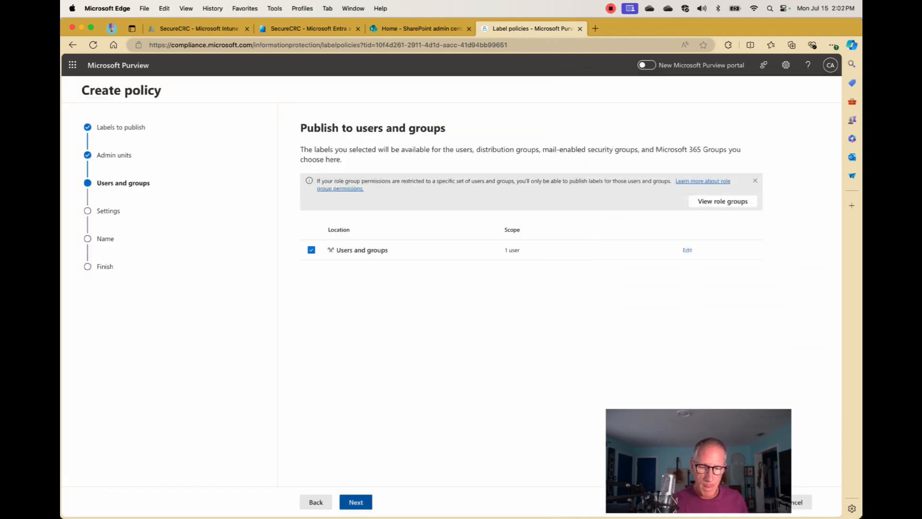
click(356, 502)
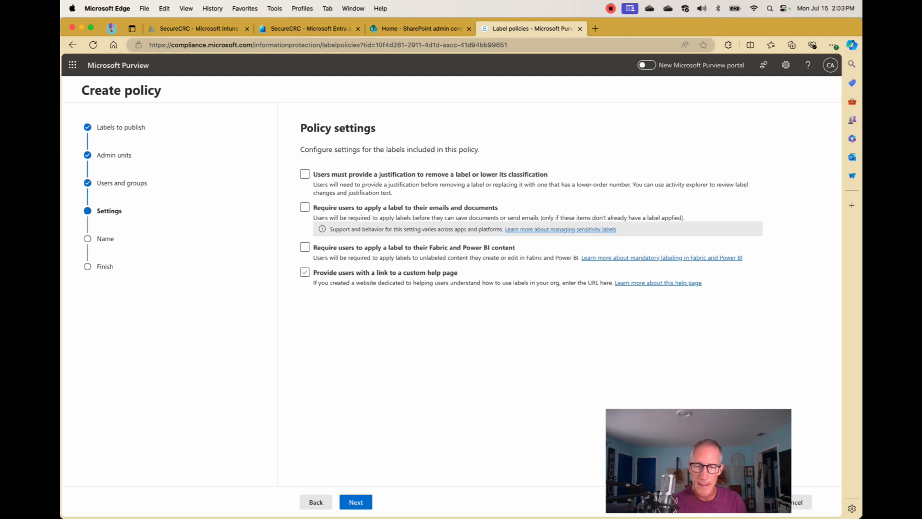
Require users to apply a label to their groups or sites, keeping the default label as None.
click(356, 502)
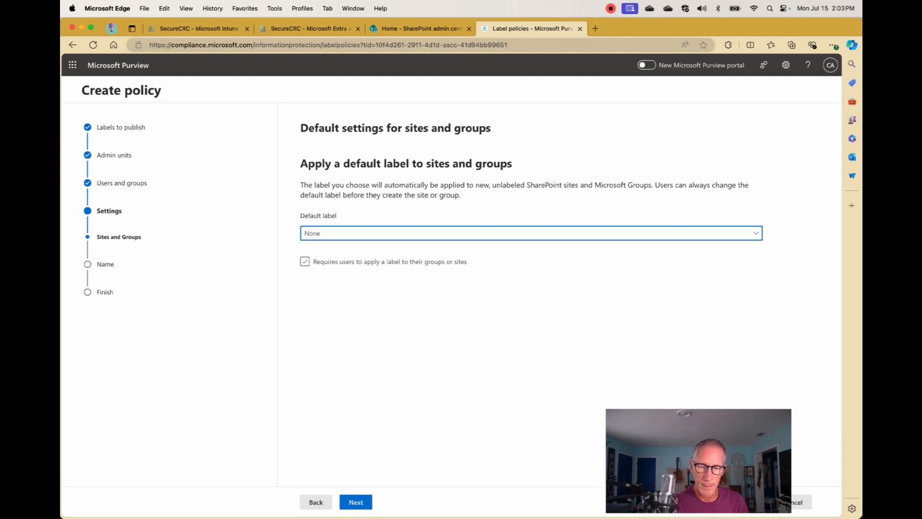
click(305, 262)
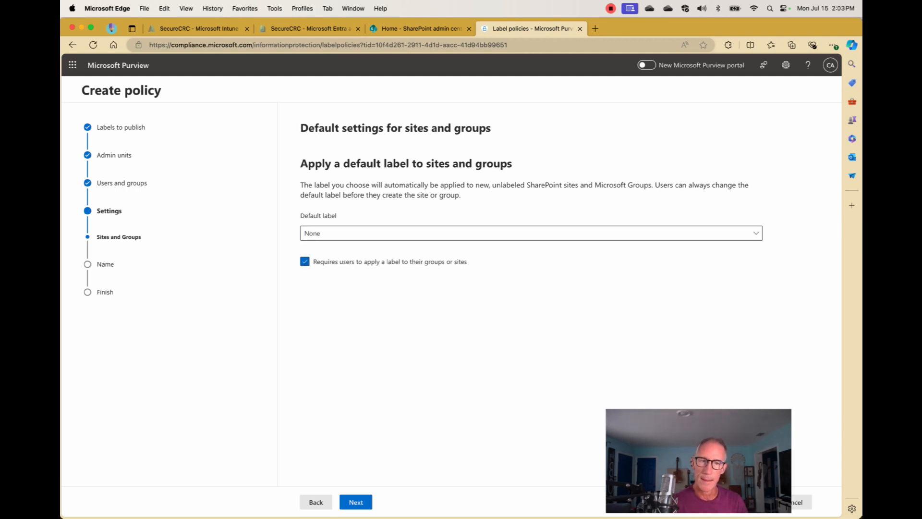
click(356, 502)
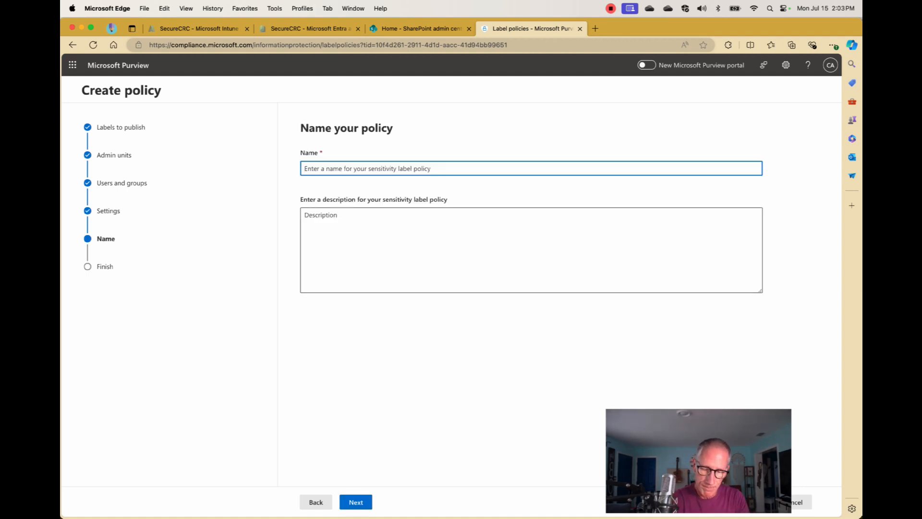
Name the policy "Executive Internal and External access", submit it and finish the policy setup.
text(Executive)
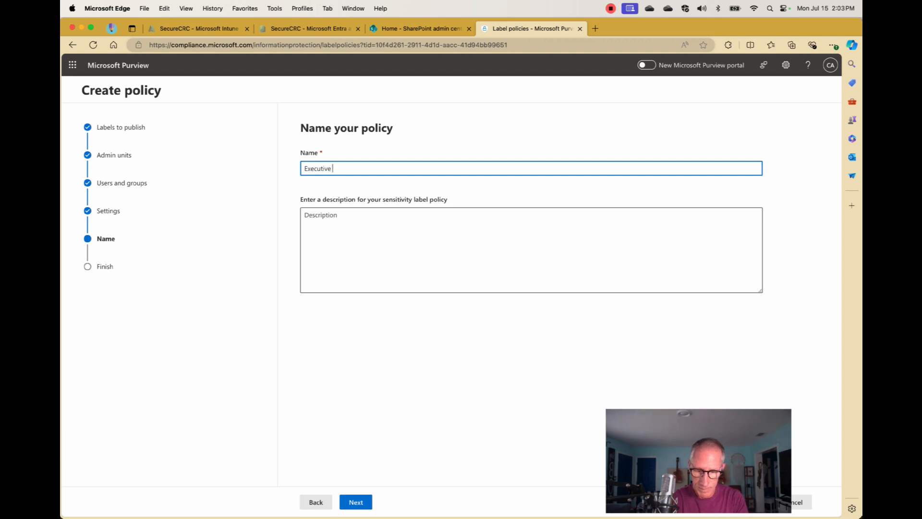
text( Internal and )
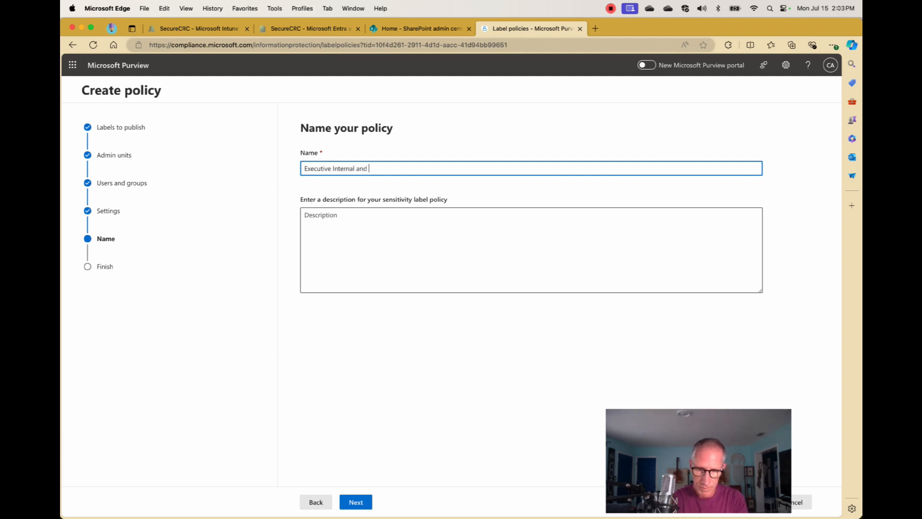
text(External)
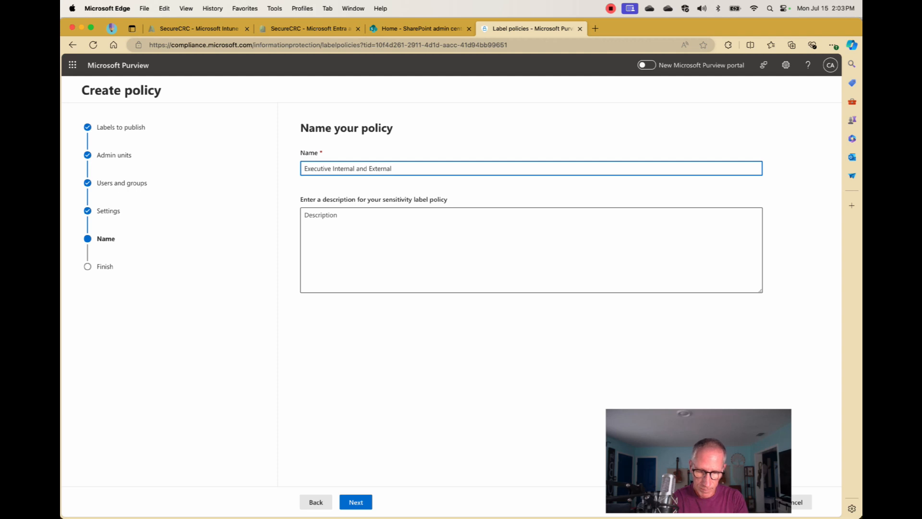
text( acc)
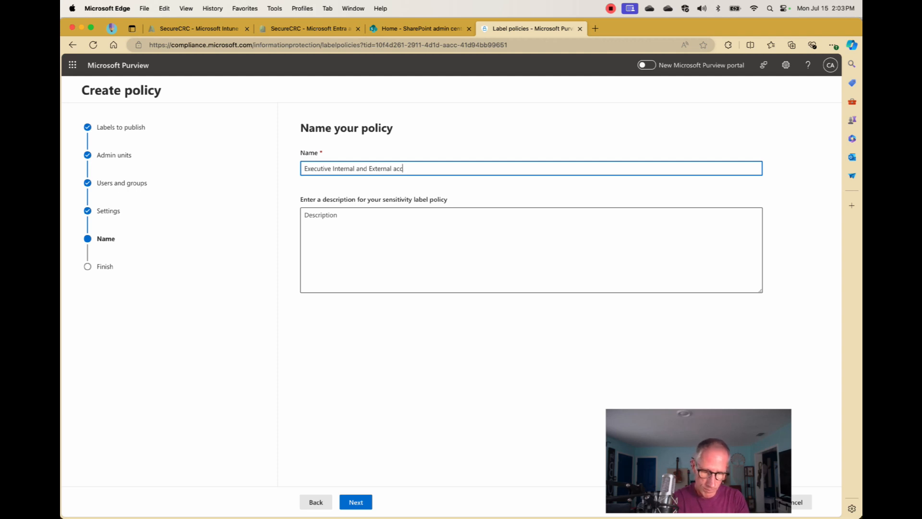
text(ess)
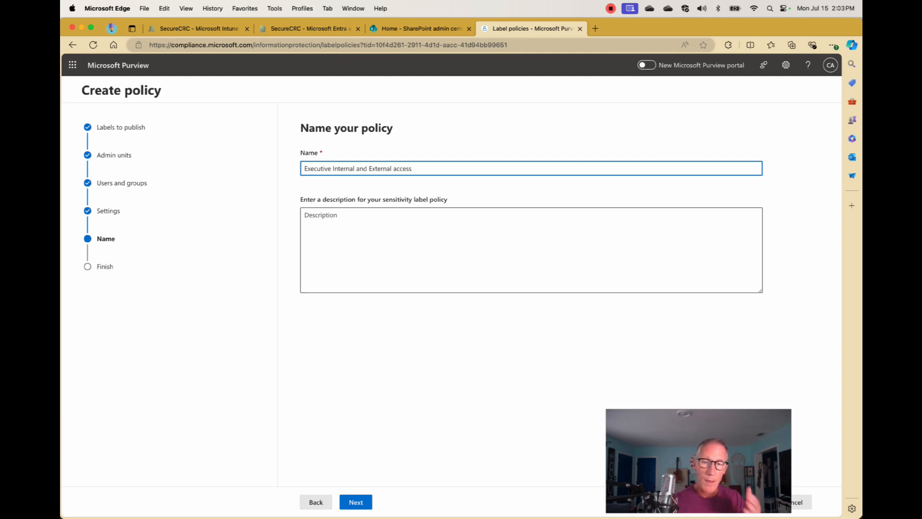
click(355, 502)
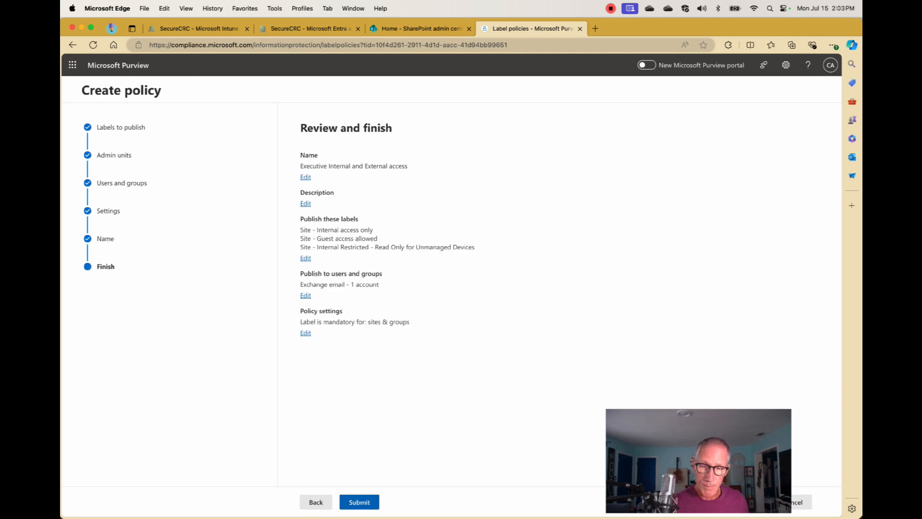
click(358, 502)
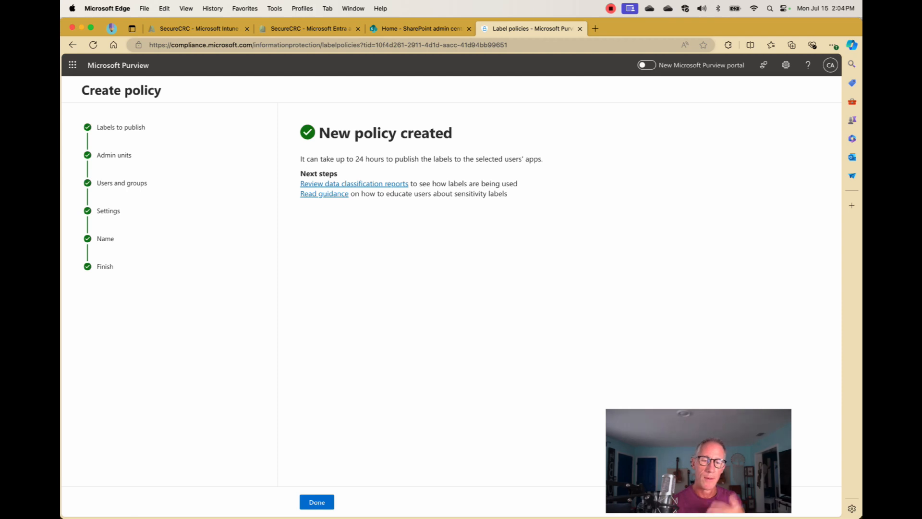
click(316, 502)
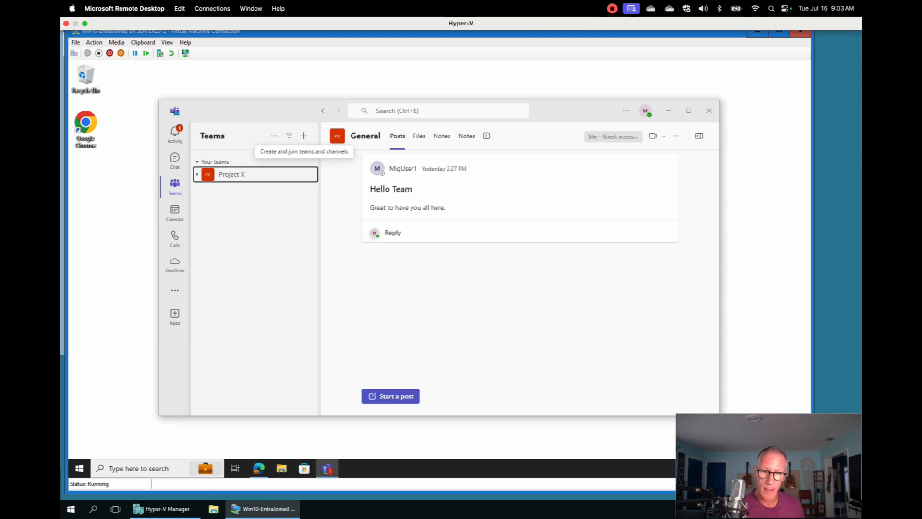
Start a new team in Microsoft Teams on the virtual machine and name it "test".
click(303, 136)
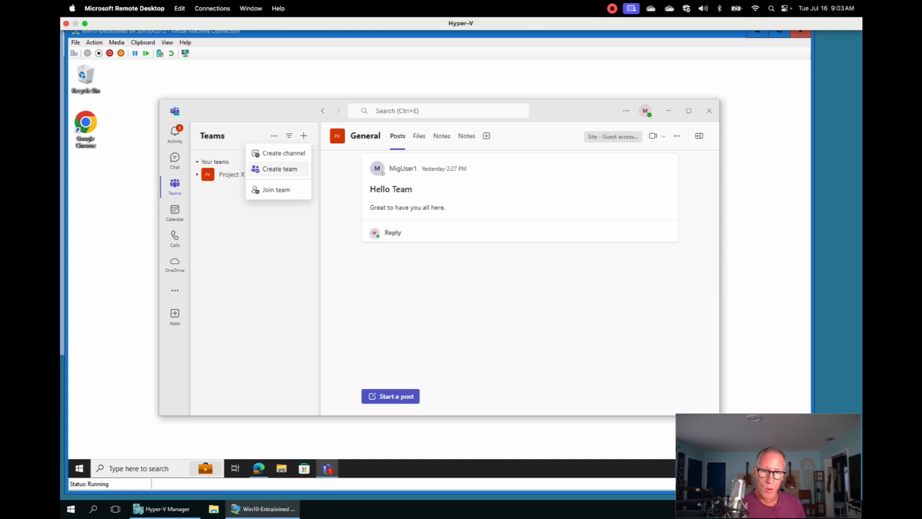
click(295, 169)
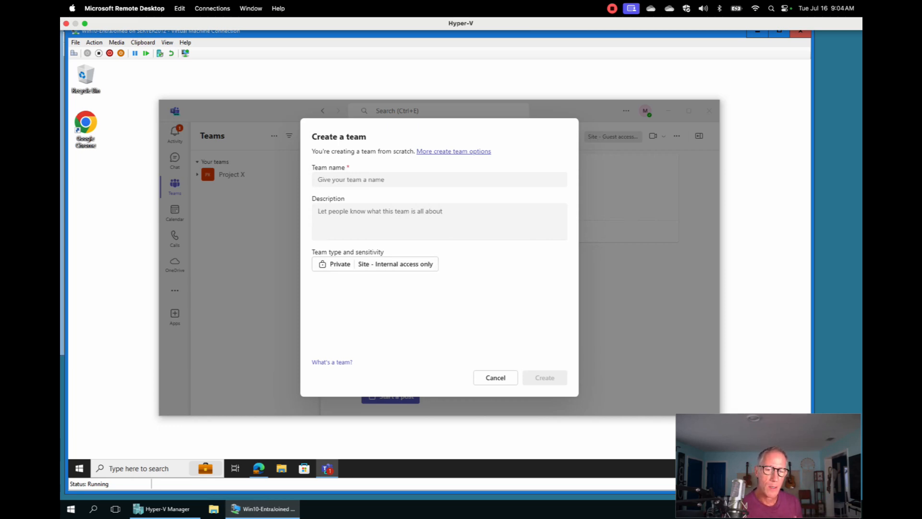
click(406, 179)
text(test)
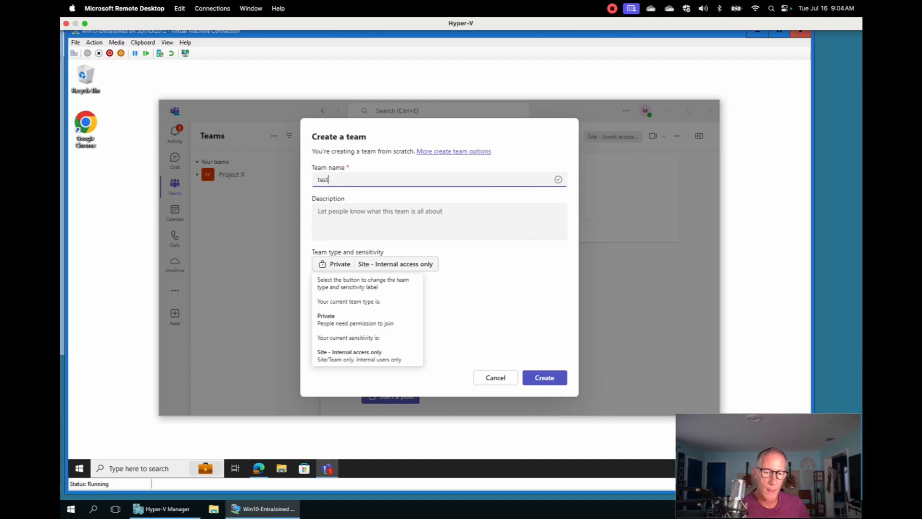
Set the new team's sensitivity label to "Site - Internal Restricted - Read Only for Unmanaged Devices" and its privacy to Private.
click(415, 266)
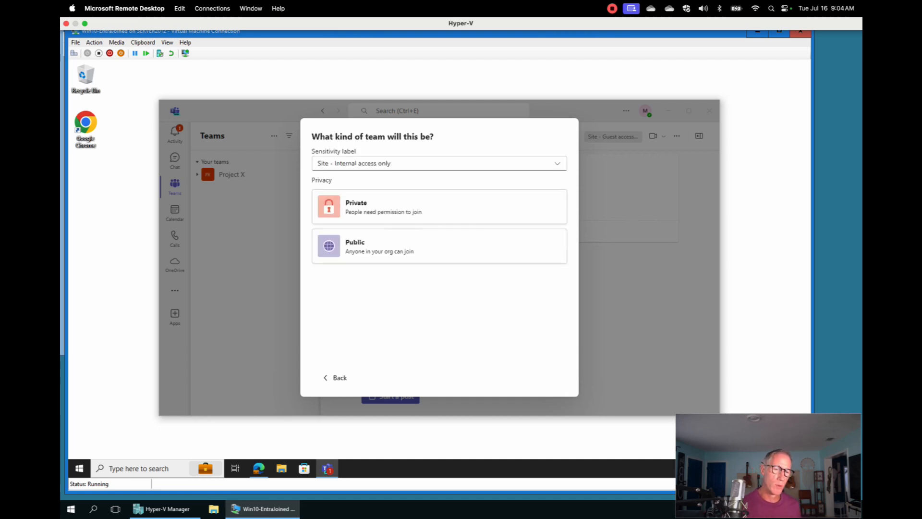
click(557, 164)
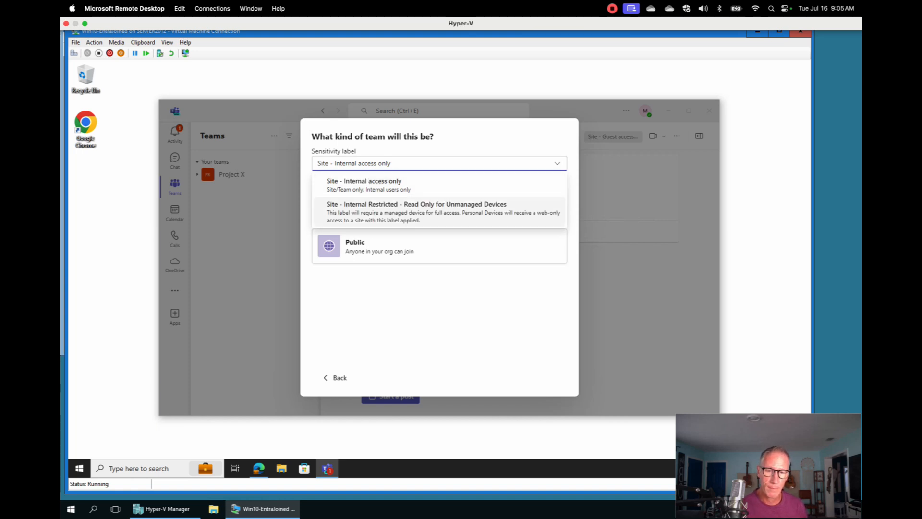
click(416, 208)
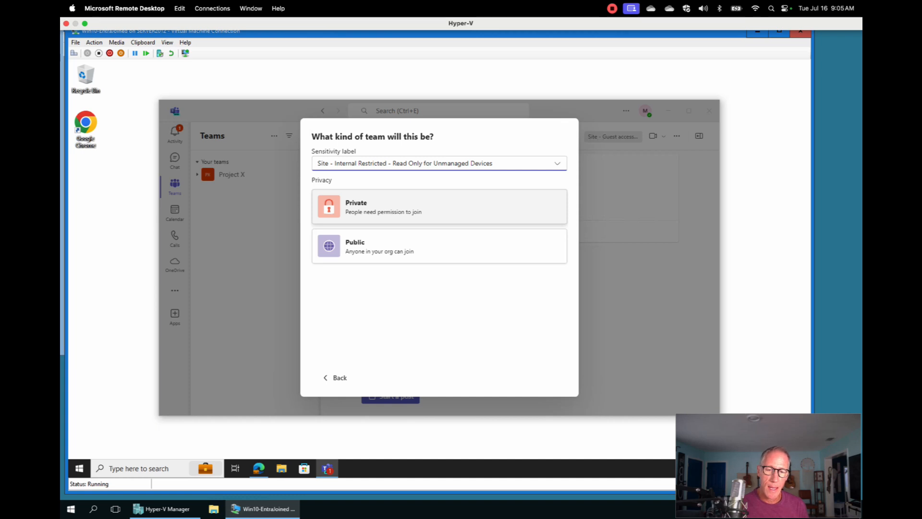
click(375, 207)
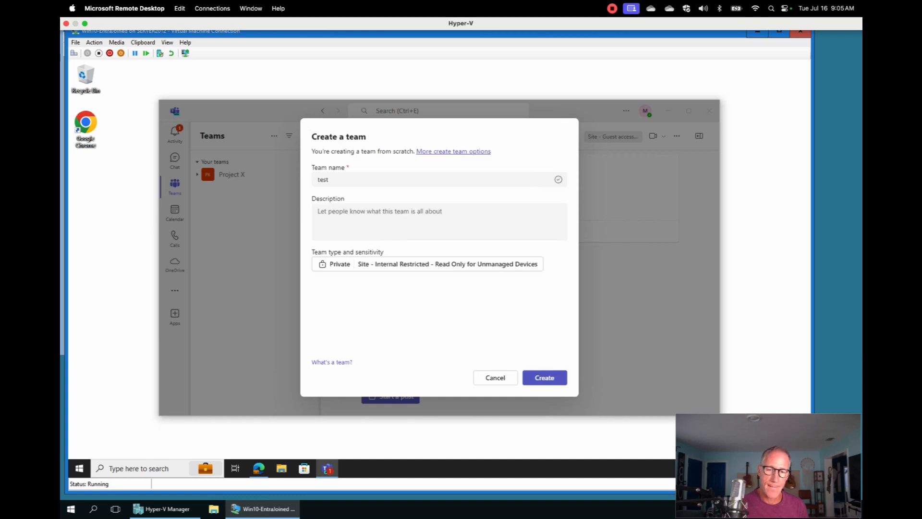
Create the "test" team without adding any members.
click(542, 377)
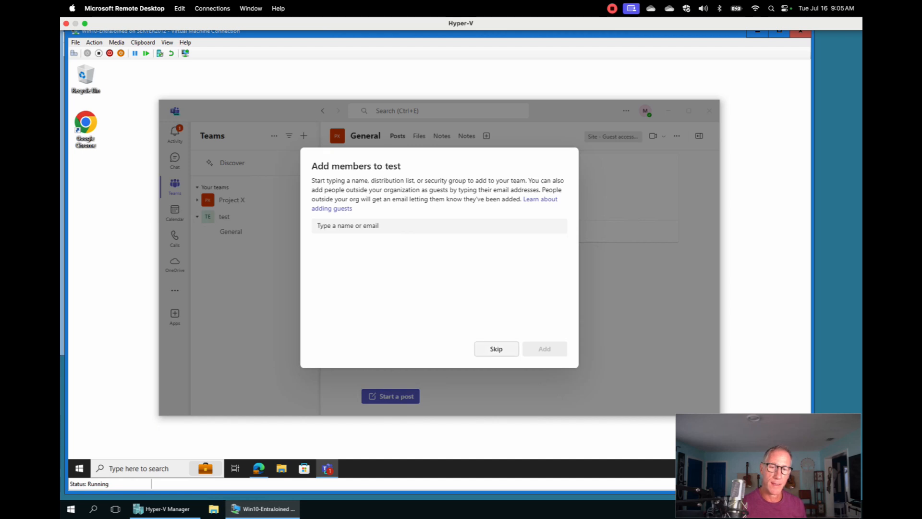
click(498, 351)
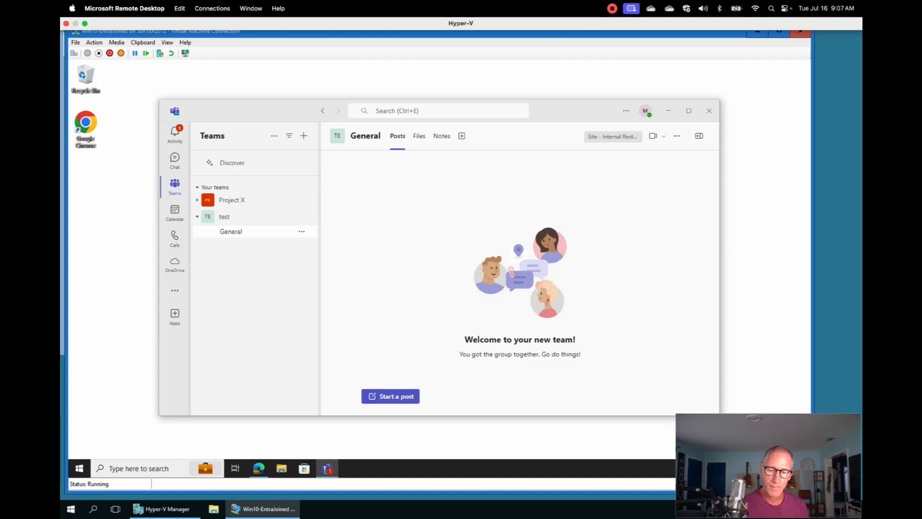
mouse_move(325, 474)
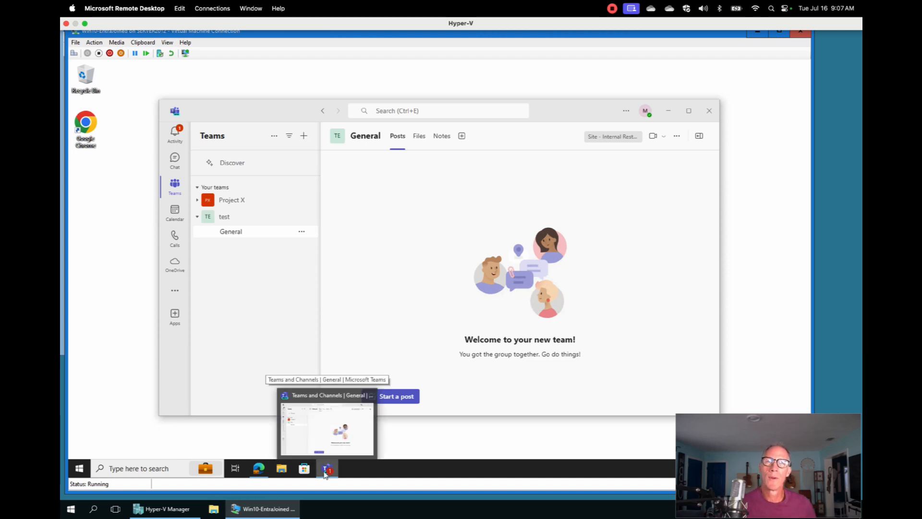